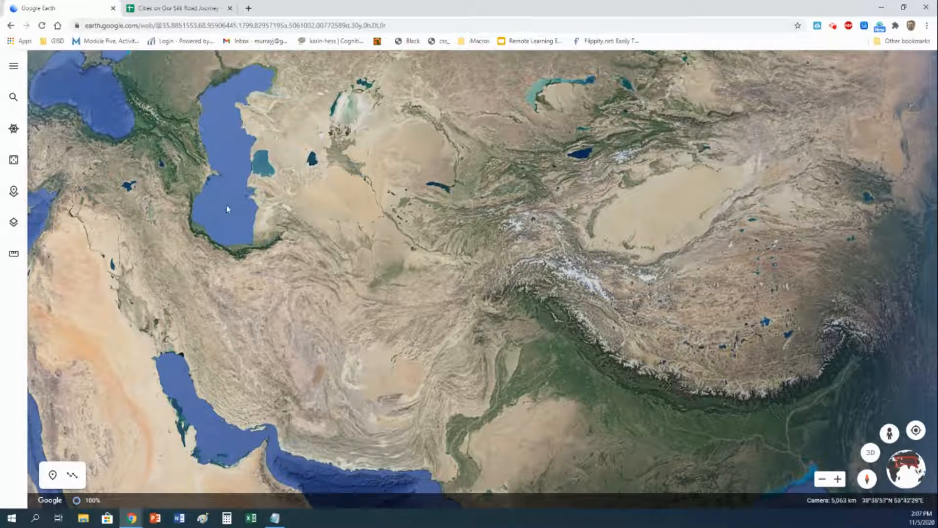
# - Open The Silk Road project in Google Earth and copy the old name Chang'an from cell A2 of the cities spreadsheet
pyautogui.click(14, 195)
pyautogui.click(89, 135)
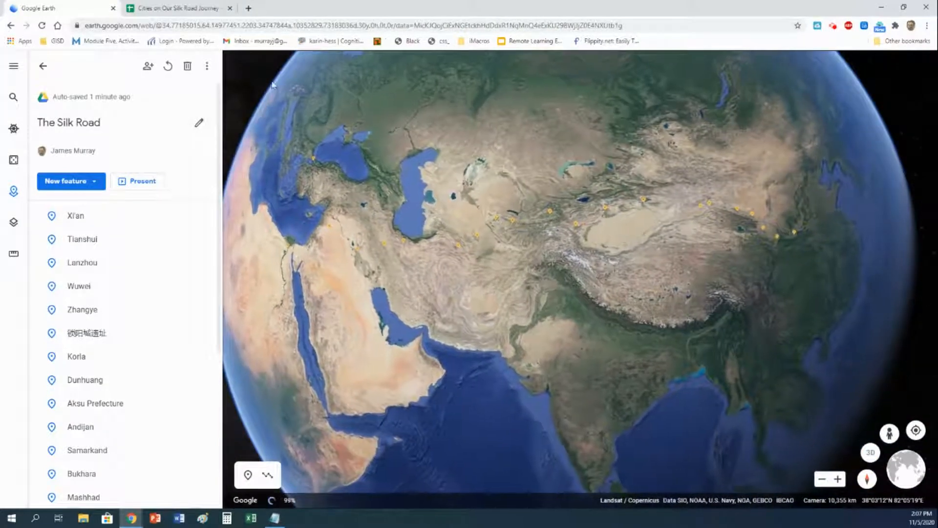
pyautogui.click(176, 6)
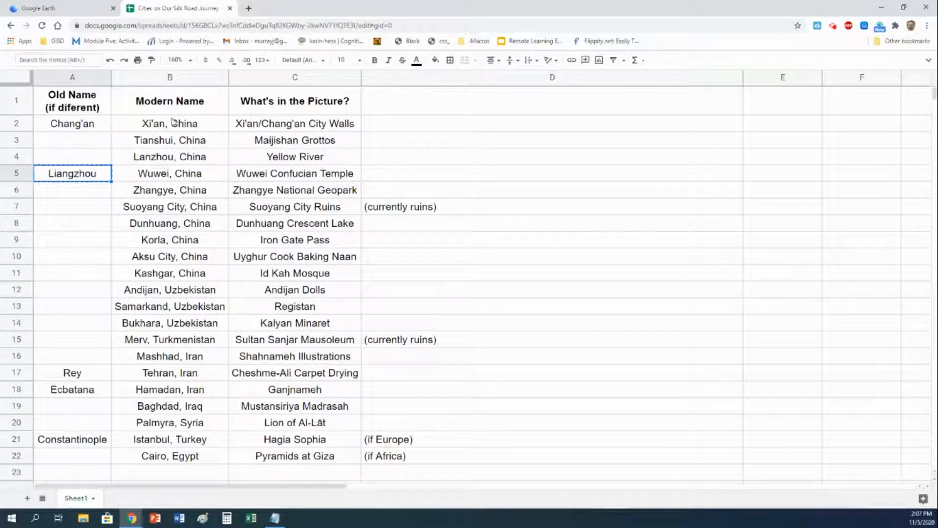
pyautogui.click(91, 128)
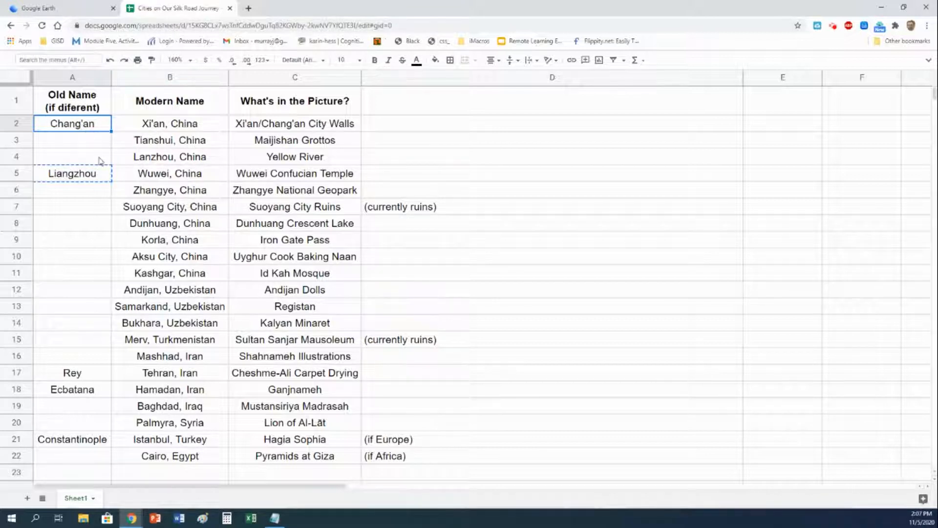
pyautogui.press('Escape')
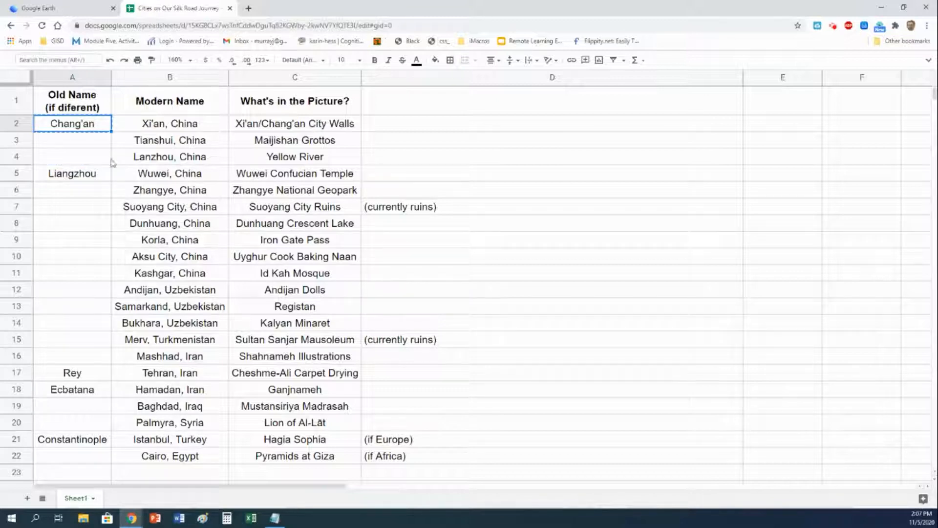
# - Back in Google Earth, replace the Google-provided information of the Xi'an placemark and retitle it Chang'an
pyautogui.click(74, 10)
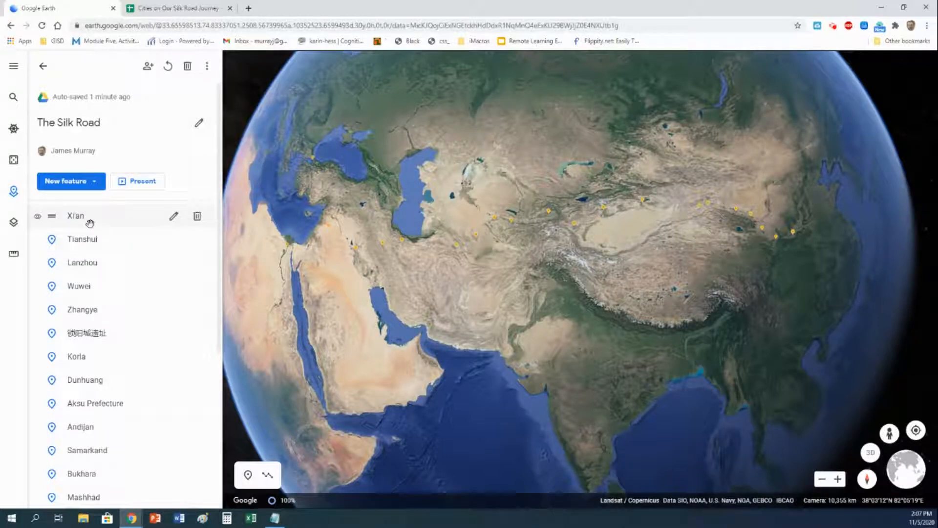
pyautogui.click(175, 217)
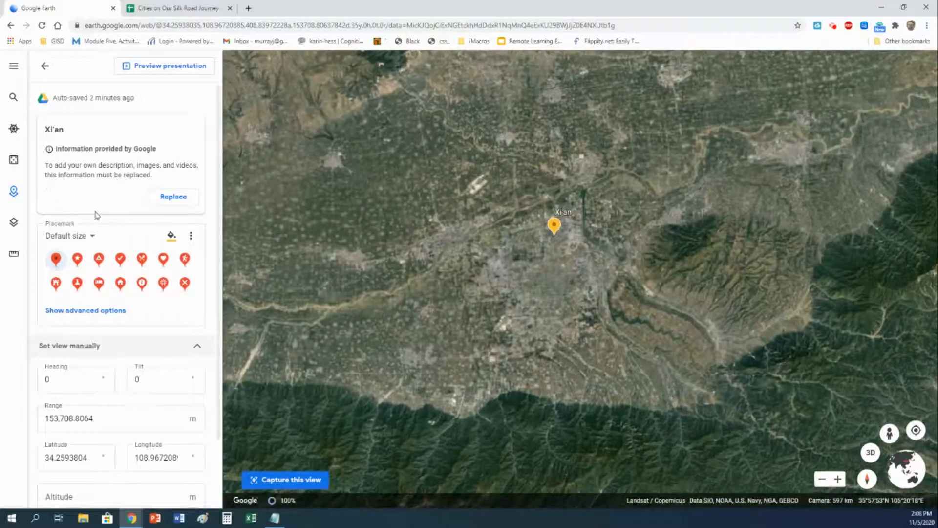
pyautogui.click(181, 200)
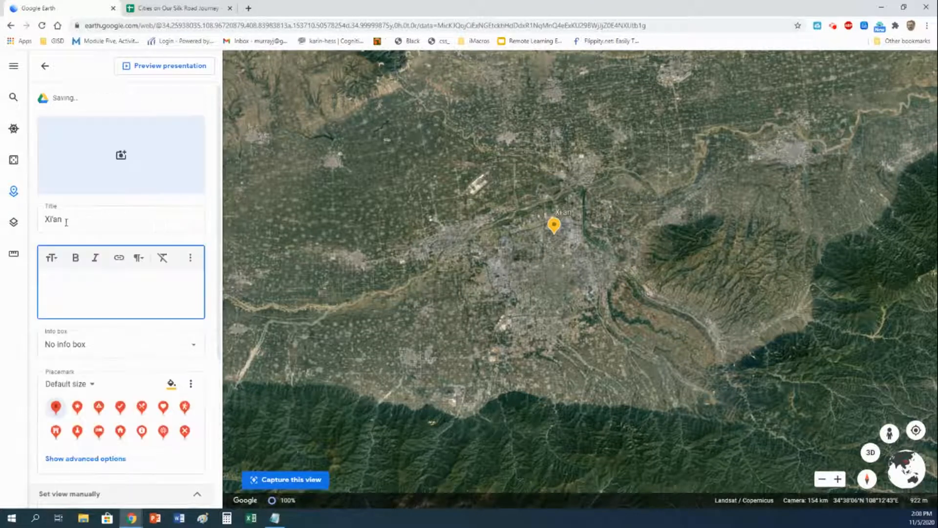
pyautogui.moveTo(70, 223); pyautogui.dragTo(40, 218)
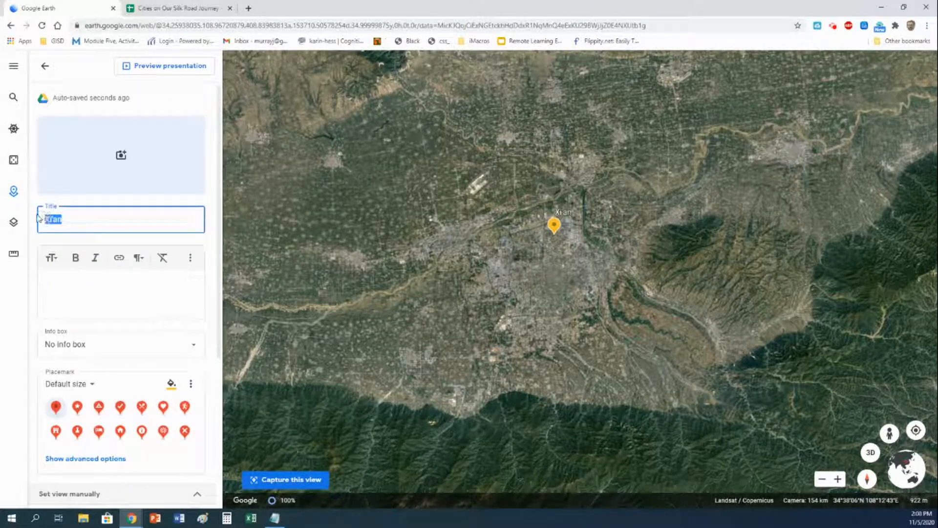
pyautogui.write("Chang'an")
pyautogui.click(46, 67)
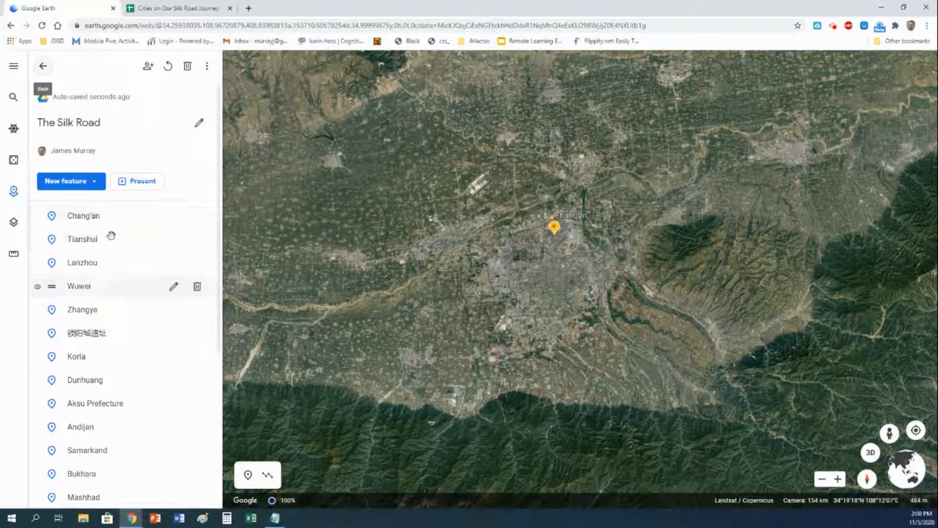
# - Switch to the cities spreadsheet and copy Liangzhou, the old name listed for Wuwei, China
pyautogui.click(177, 5)
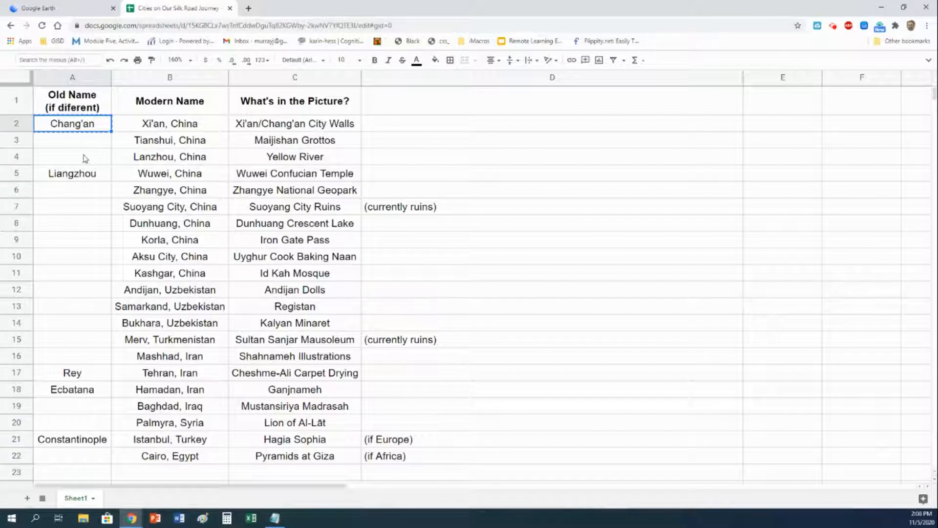
pyautogui.click(106, 178)
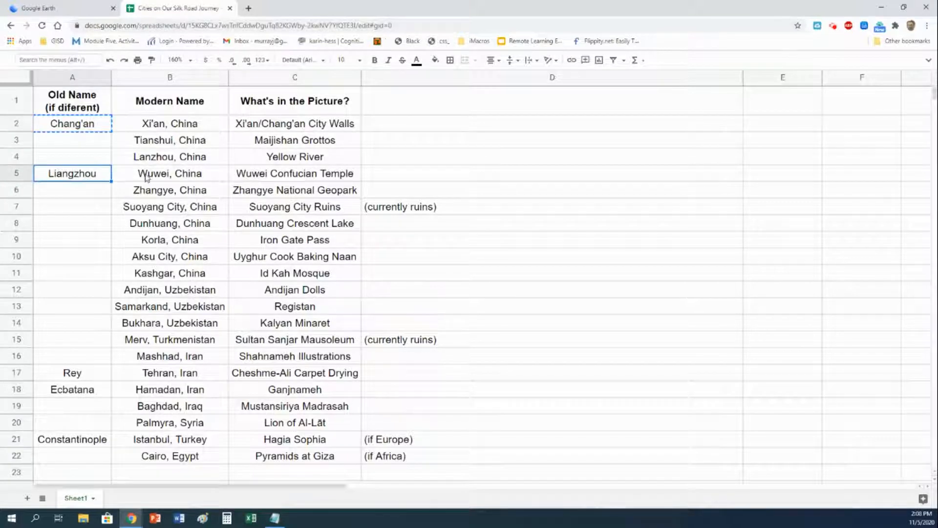
pyautogui.hotkey('ctrl', 'c')
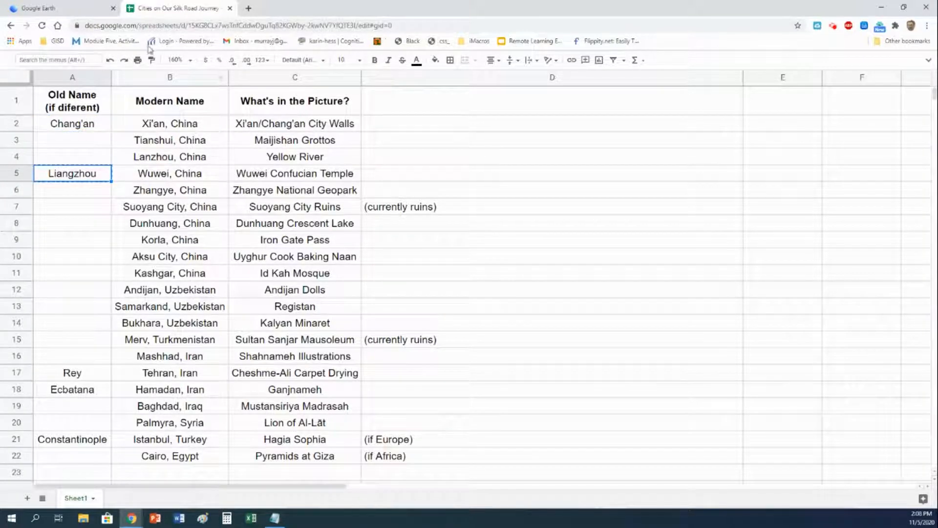
# - Return to Google Earth, replace the Google-provided information of the Wuwei placemark and retitle it Liangzhou
pyautogui.click(73, 8)
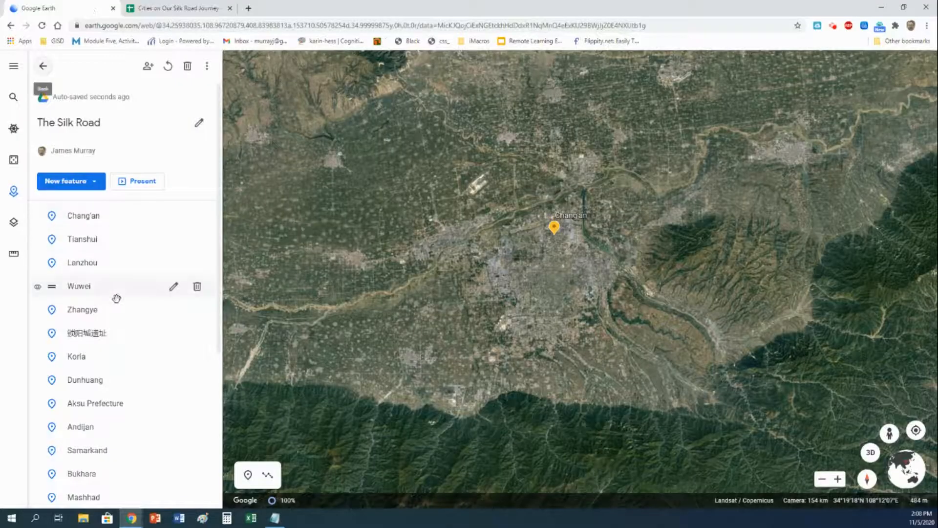
pyautogui.click(174, 288)
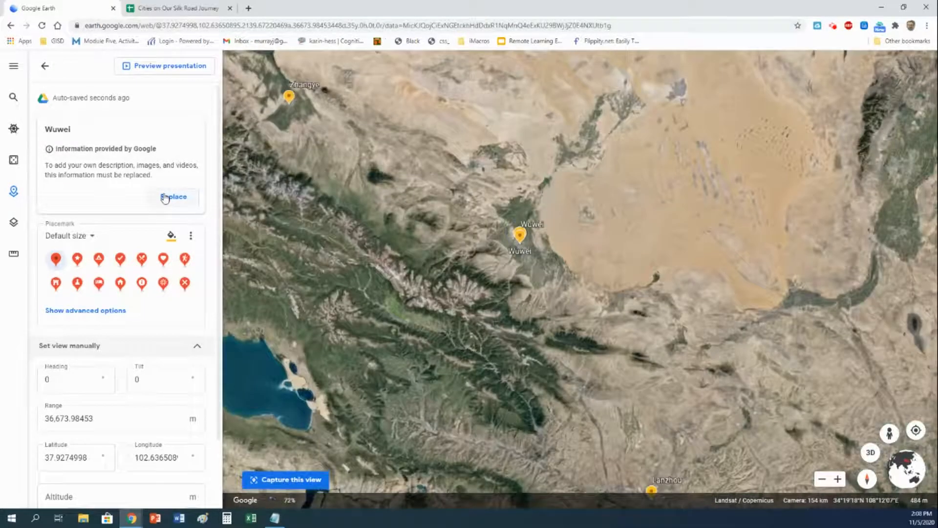
pyautogui.click(165, 198)
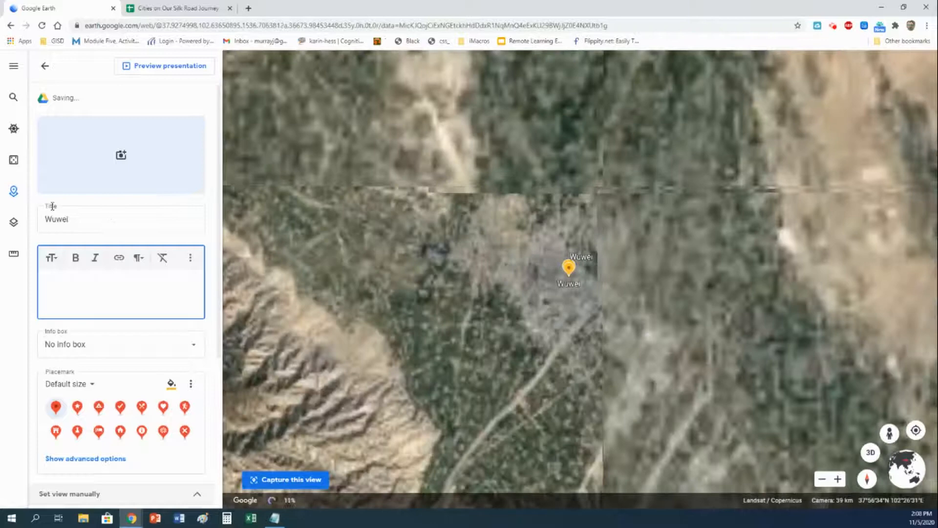
pyautogui.doubleClick(57, 218)
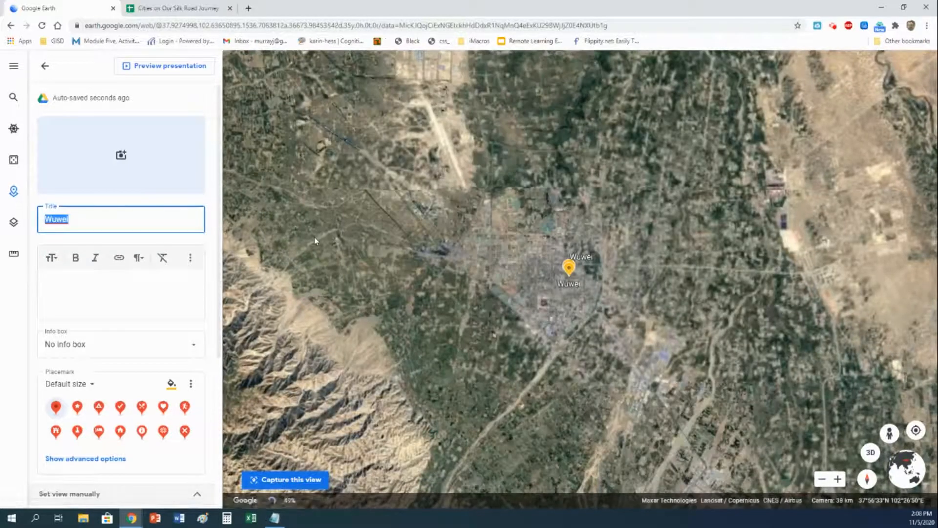
pyautogui.write('Liangzhou')
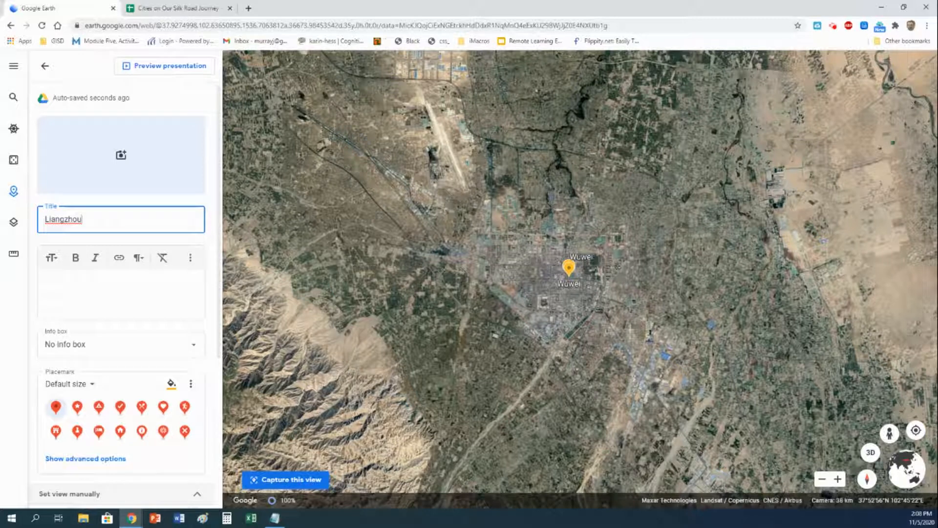
pyautogui.click(52, 67)
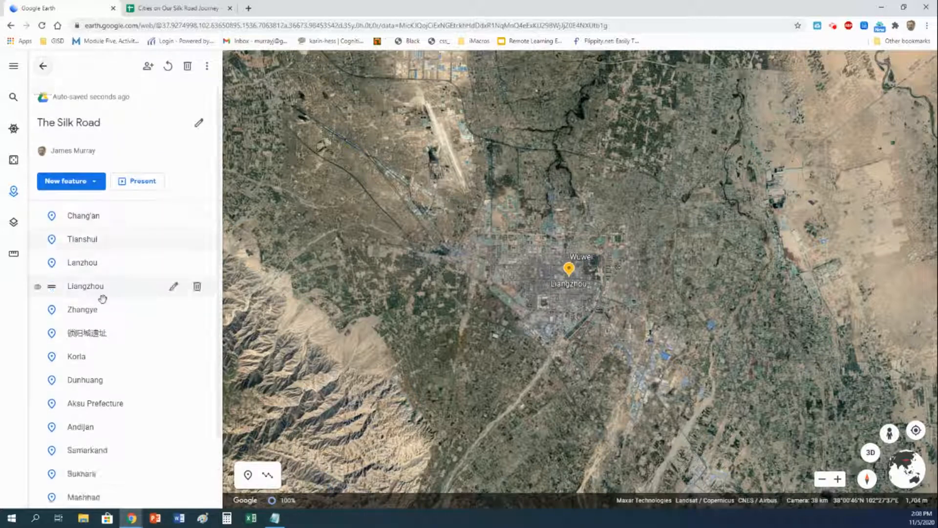
# - Review the project's placemark list and check in the cities spreadsheet what the picture for Lanzhou, China should show
pyautogui.scroll(-5, 103, 293)
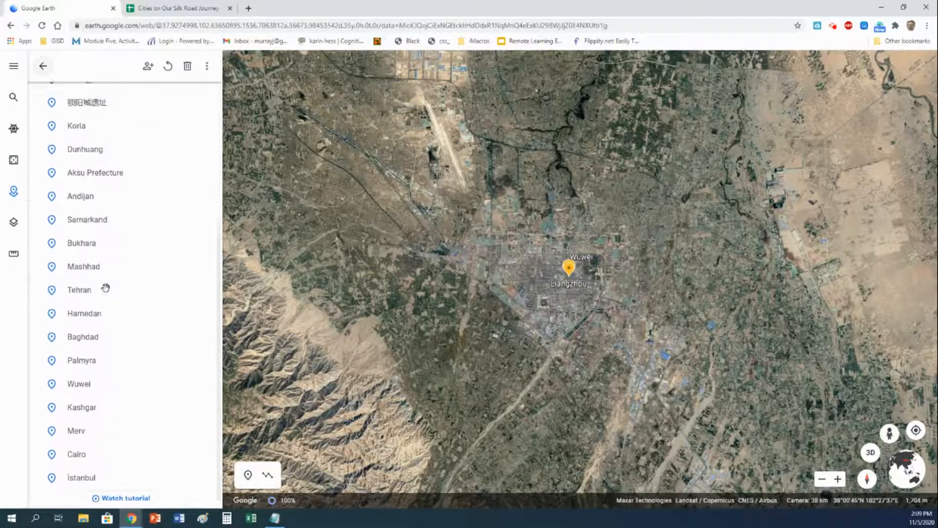
pyautogui.scroll(5, 105, 287)
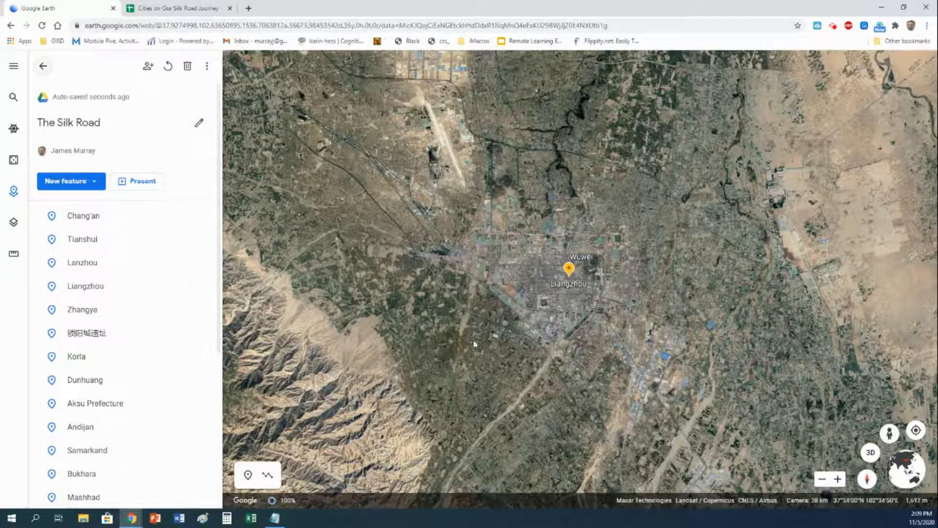
pyautogui.click(153, 10)
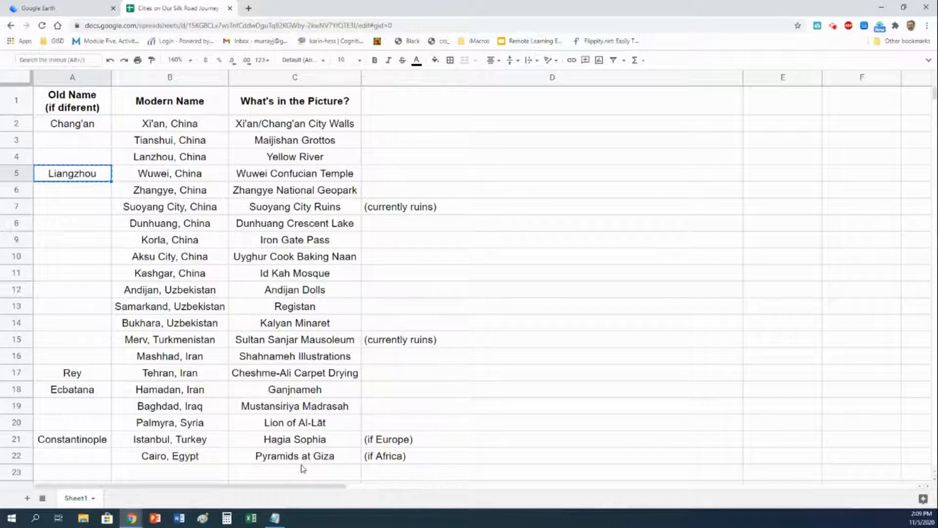
pyautogui.click(155, 429)
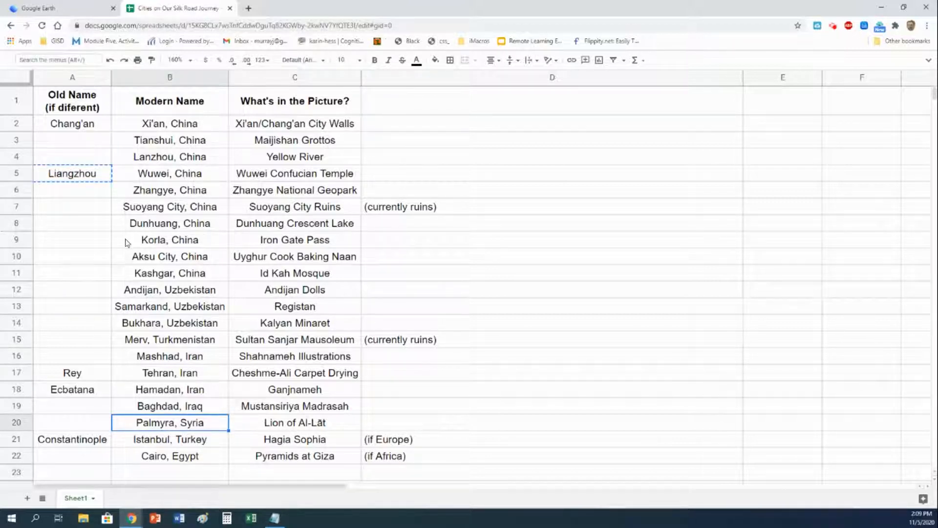
pyautogui.click(171, 160)
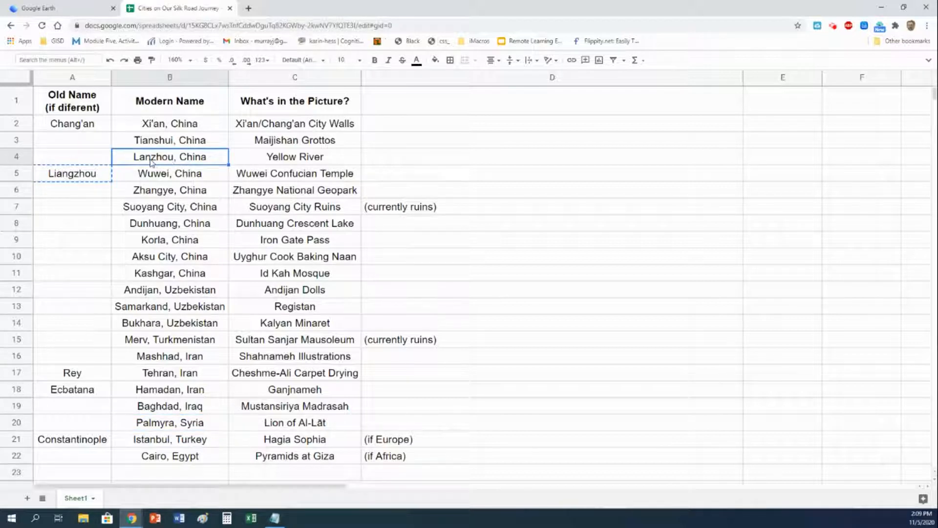
pyautogui.click(289, 162)
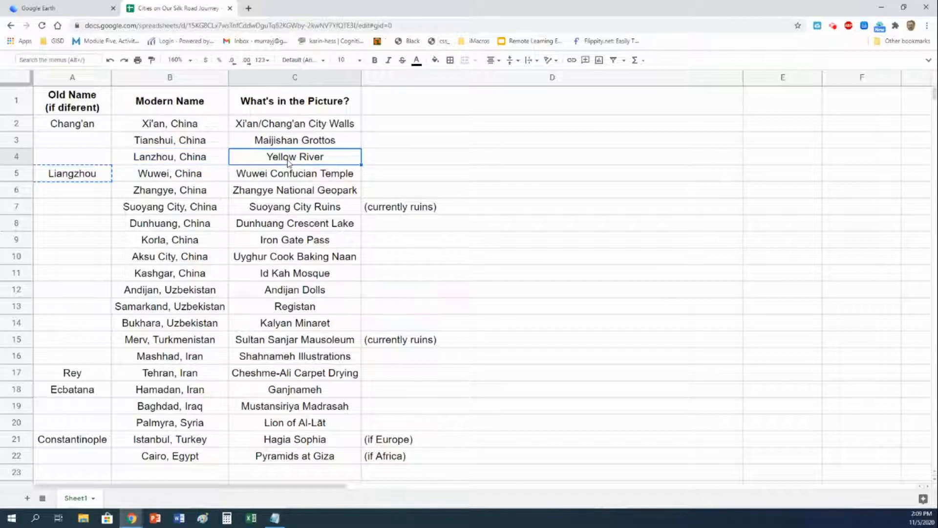
pyautogui.click(73, 7)
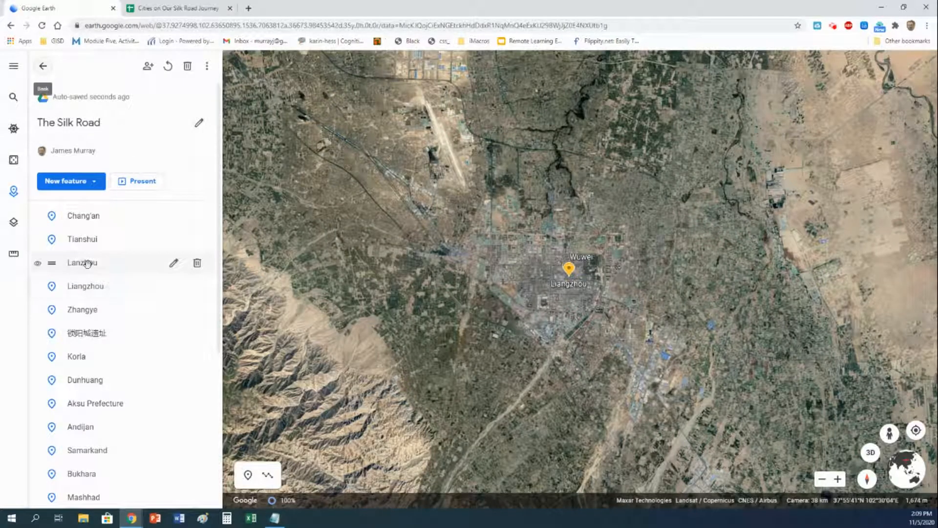
# - Search the web for "yellow river" in a new browser tab and read the introduction of its Wikipedia article
pyautogui.click(248, 8)
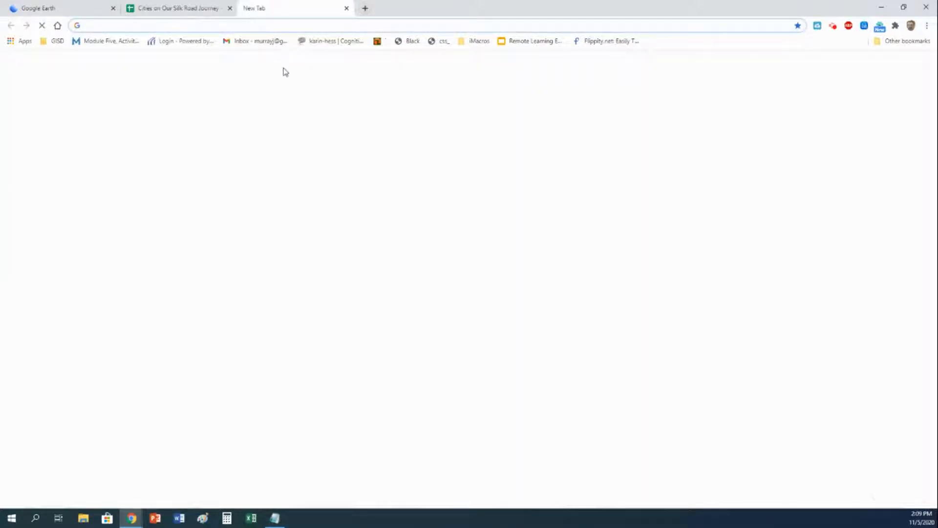
pyautogui.write('yellow river')
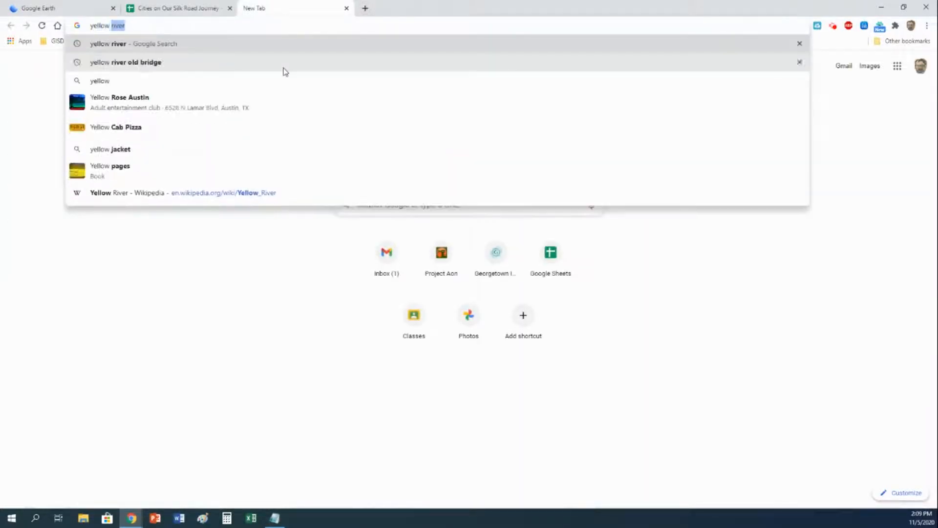
pyautogui.press('Return')
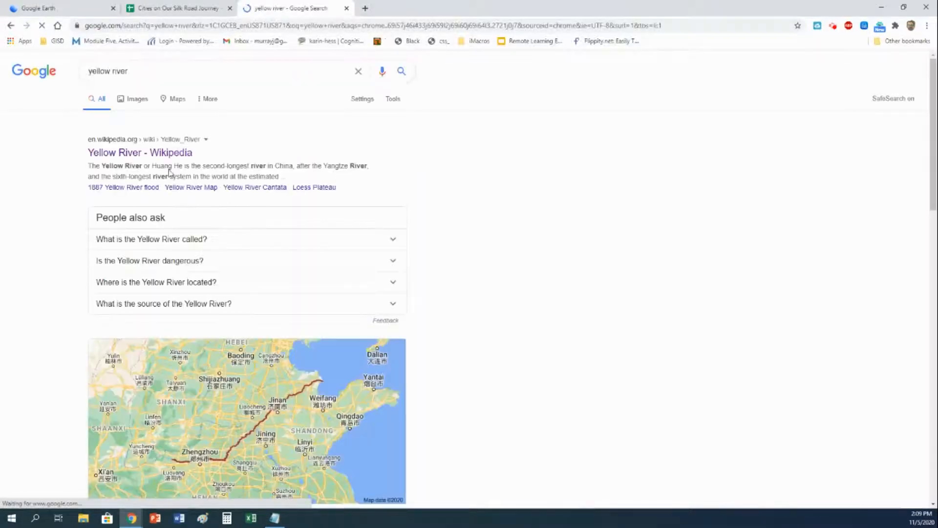
pyautogui.click(166, 156)
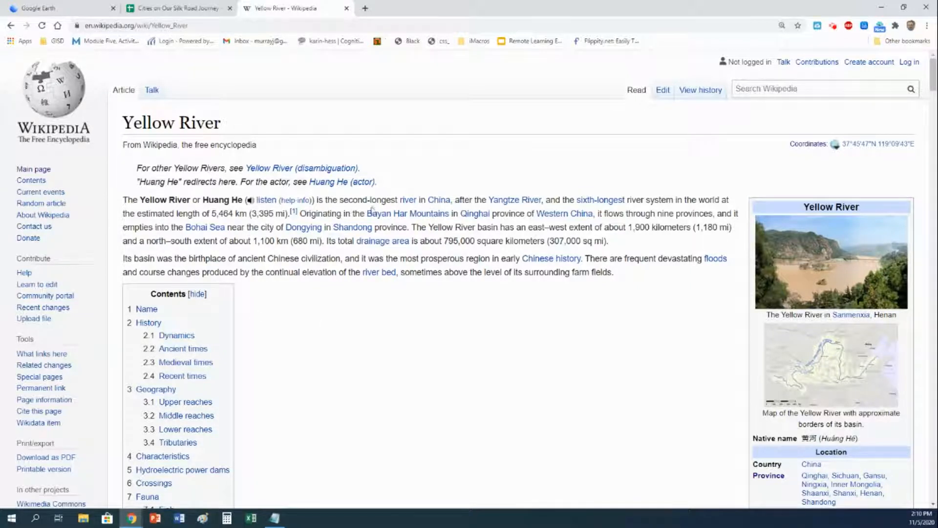
pyautogui.moveTo(400, 215)
# - In Google Earth, replace the Lanzhou placemark's Google-provided information with the description "Yellow River - This river is the second longest river in China."
pyautogui.click(59, 9)
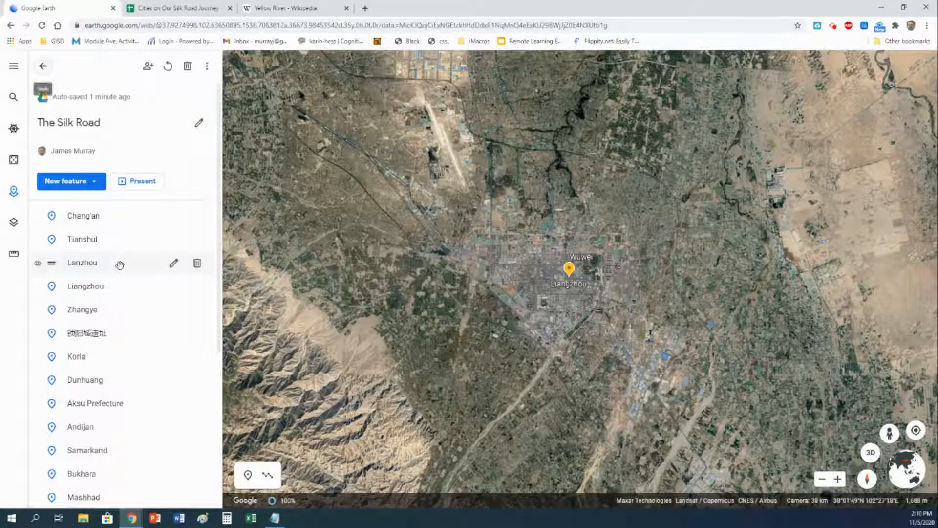
pyautogui.click(174, 263)
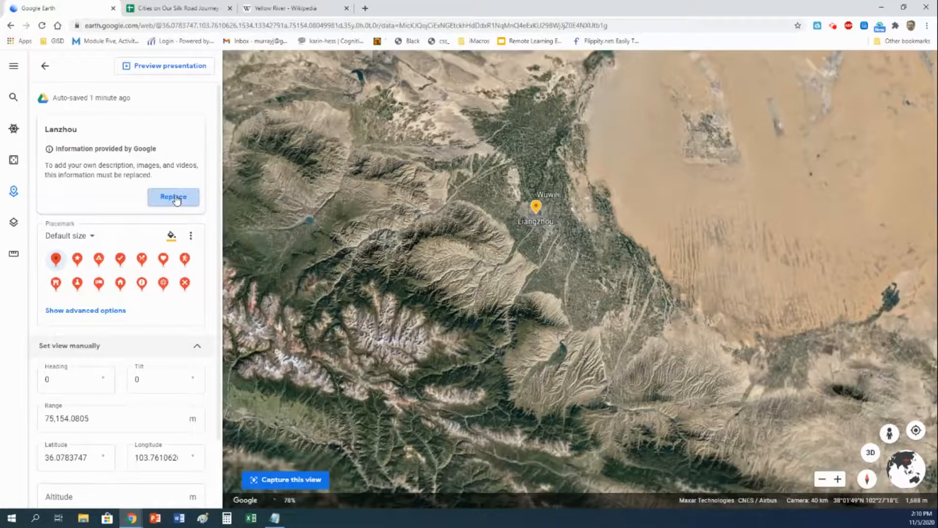
pyautogui.click(175, 197)
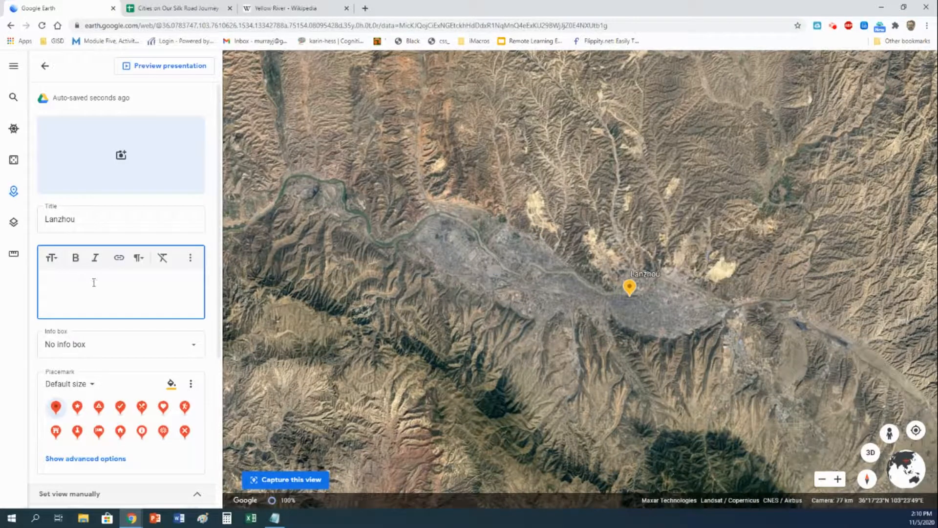
pyautogui.write('Yellow')
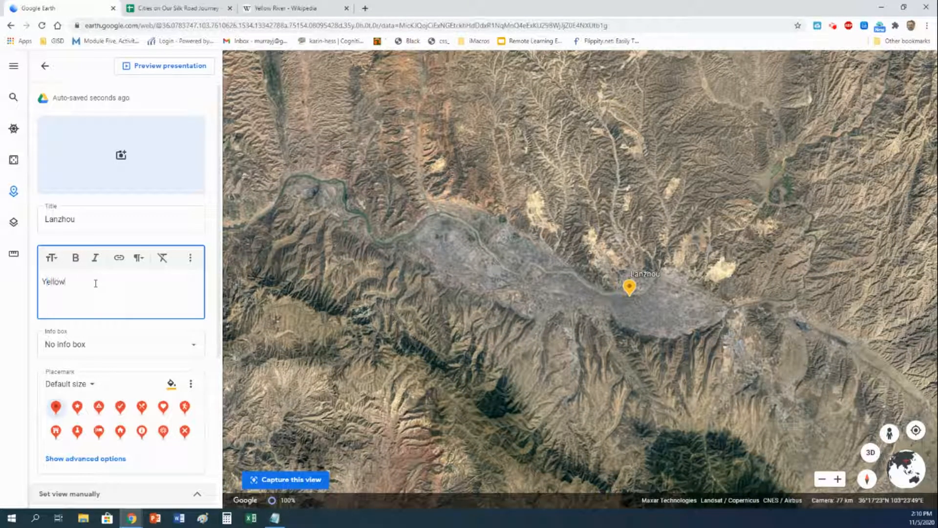
pyautogui.write(' River - ')
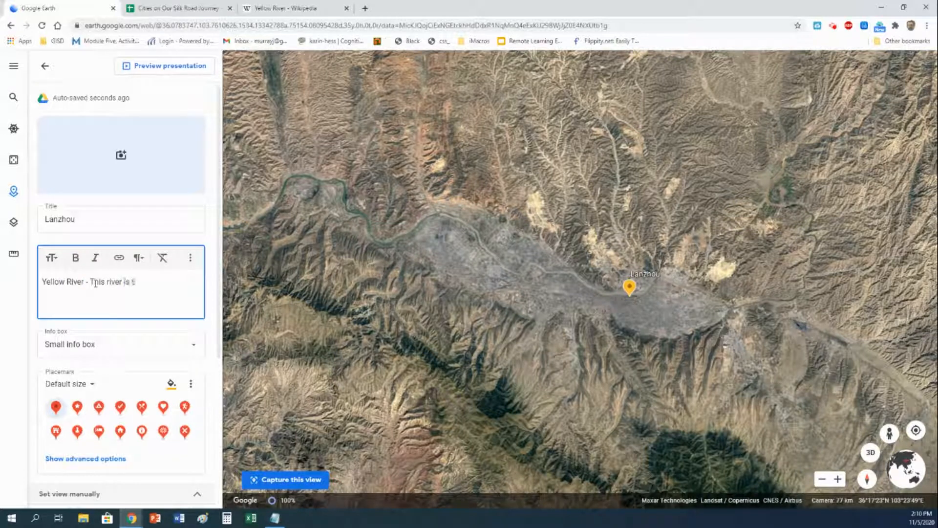
pyautogui.write('This river is the second longest river in China.')
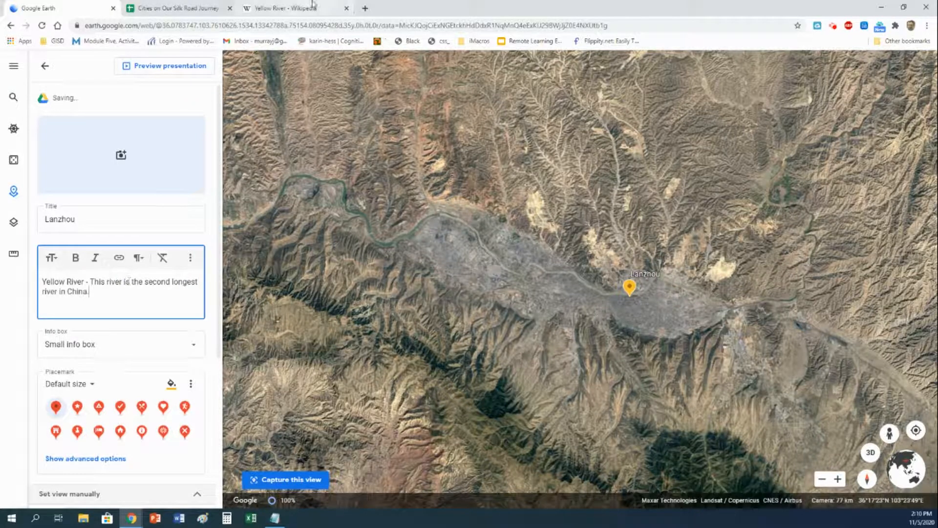
# - Recheck the Yellow River article and extend the Lanzhou description in Google Earth with "It starts in the mountains and flows far away to the sea."
pyautogui.click(298, 8)
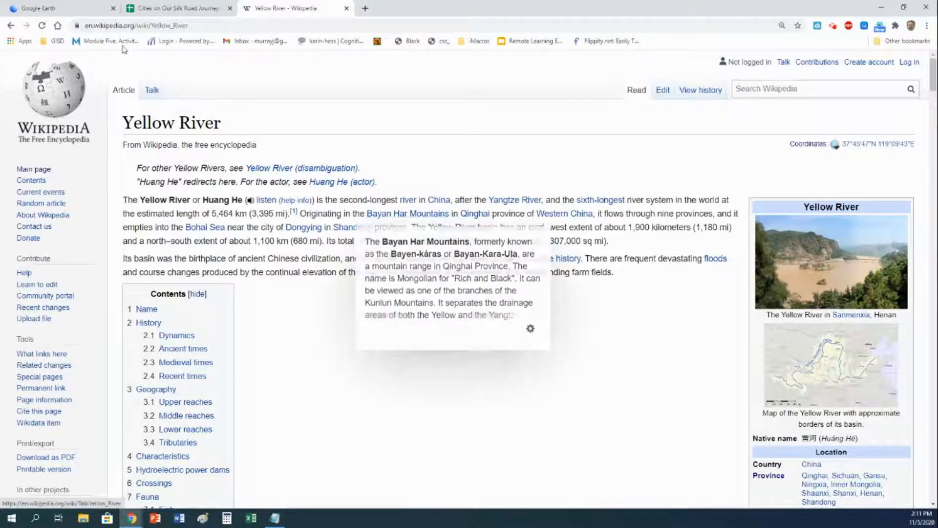
pyautogui.click(53, 10)
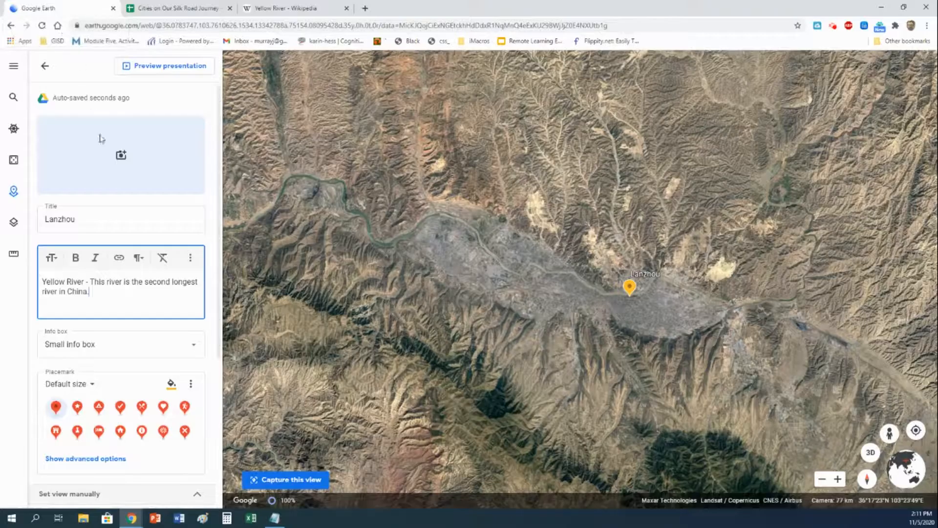
pyautogui.write('It')
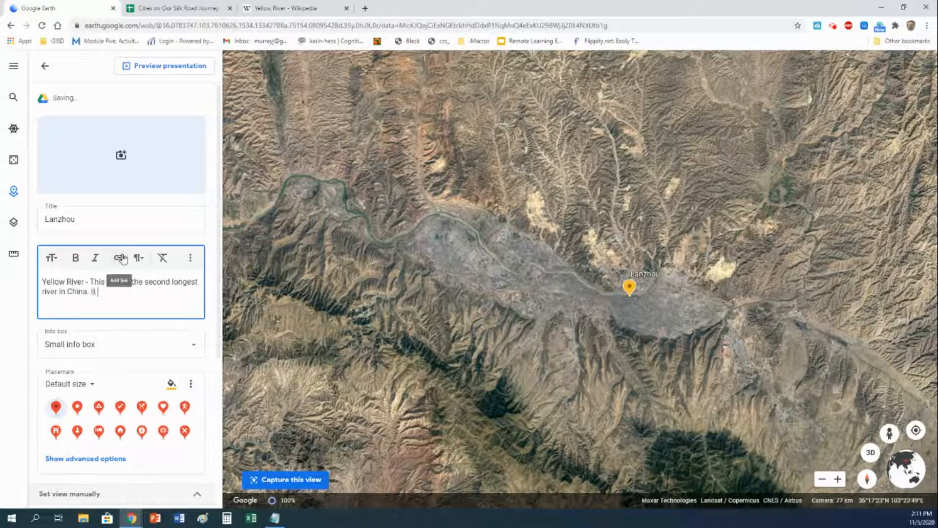
pyautogui.write(' startsin the')
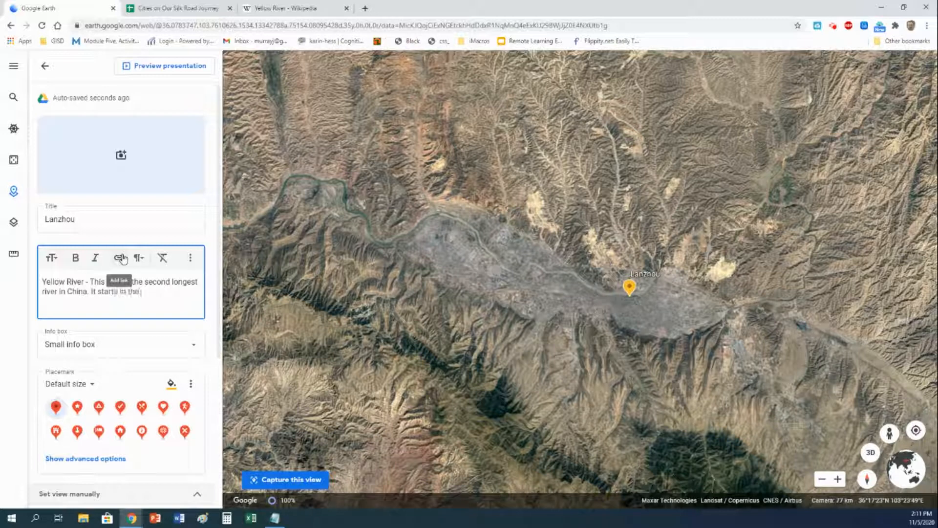
pyautogui.write(' mountains and flows tar a')
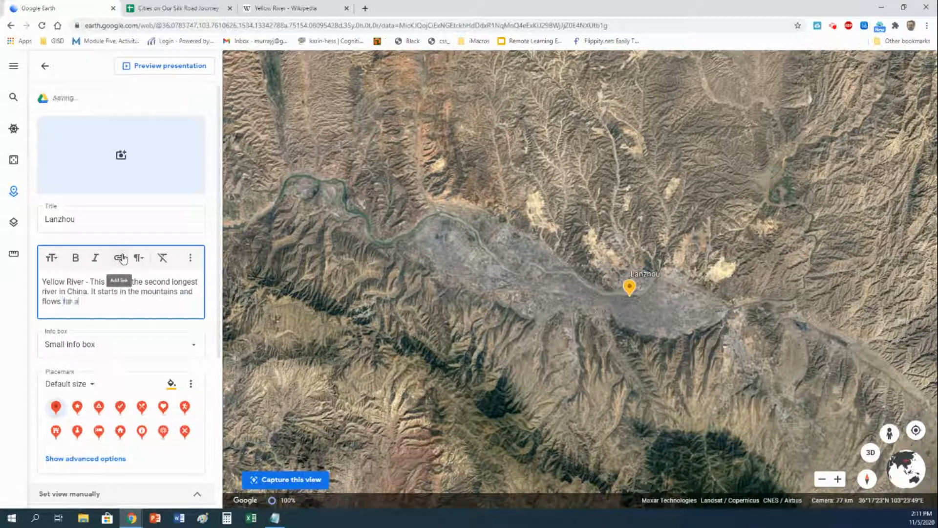
pyautogui.write('way to the sea')
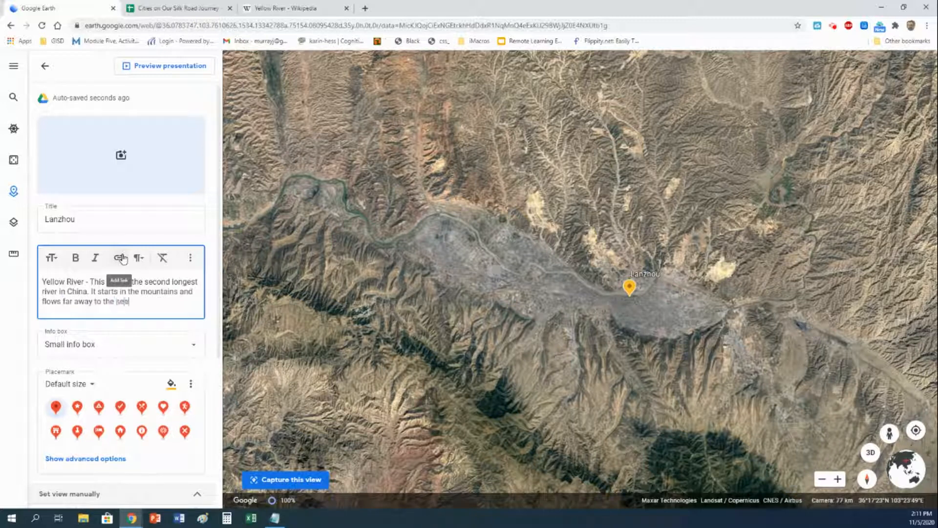
pyautogui.write('.')
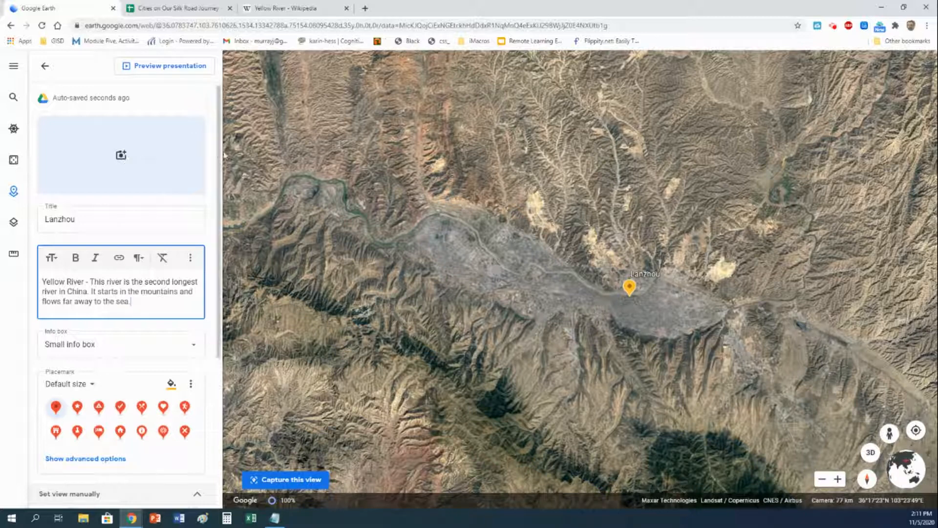
# - Find the painting "The Yellow River Breaches its Course" in the Yellow River Wikipedia article and save it as a JPEG in the Pictures folder
pyautogui.click(276, 7)
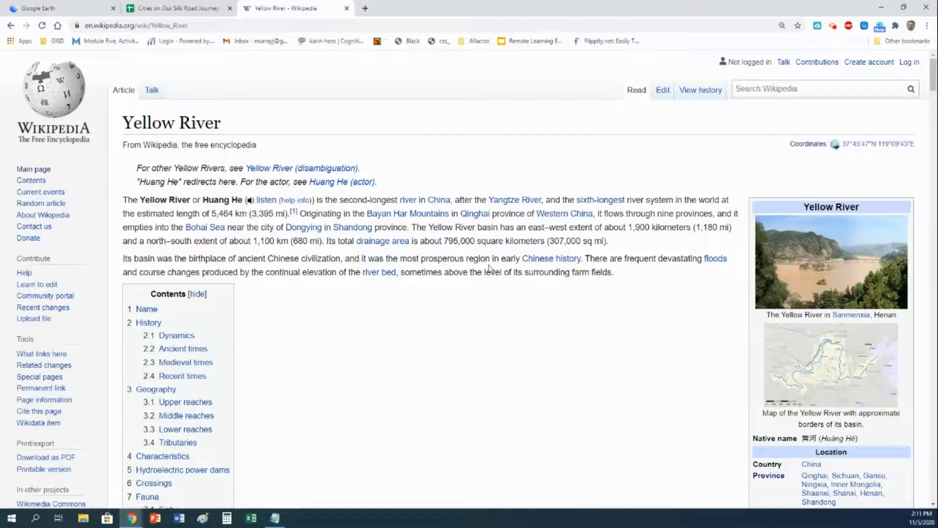
pyautogui.scroll(-13, 489, 266)
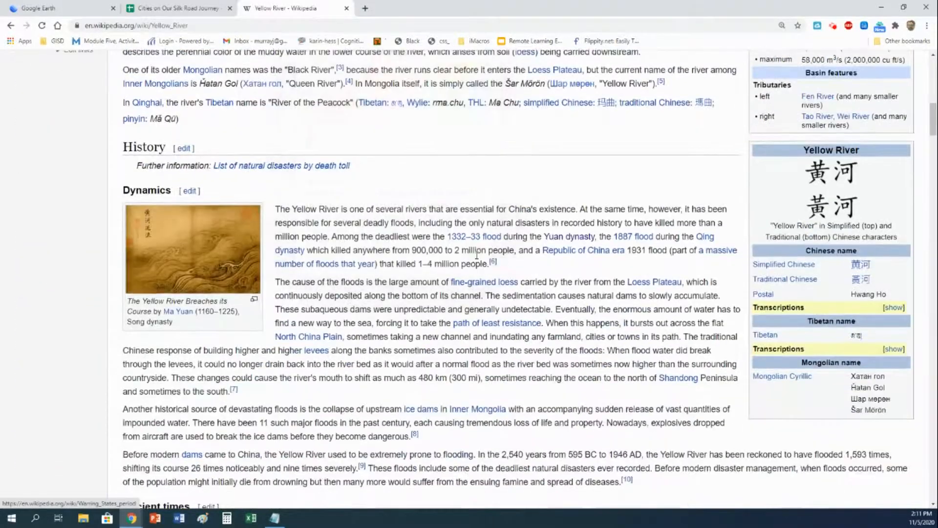
pyautogui.scroll(-5, 476, 254)
pyautogui.scroll(15, 756, 274)
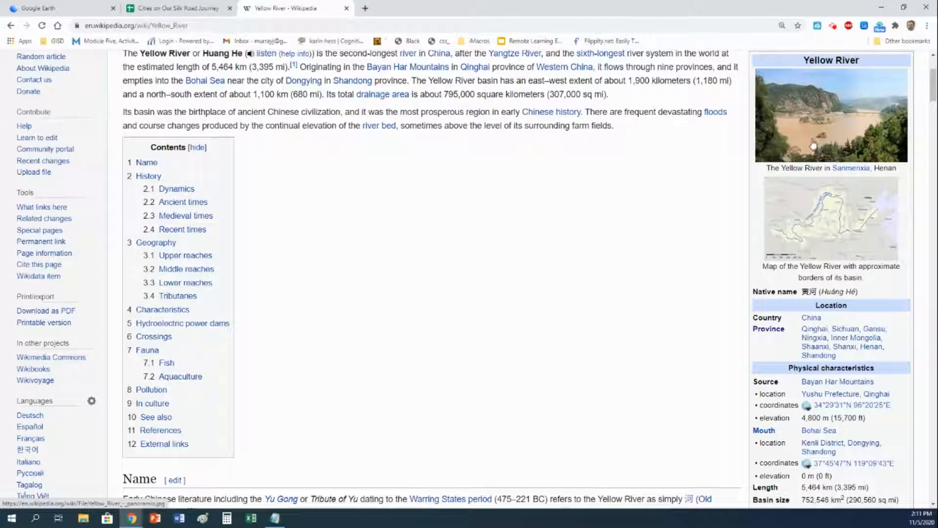
pyautogui.scroll(-1, 470, 225)
pyautogui.scroll(-15, 471, 225)
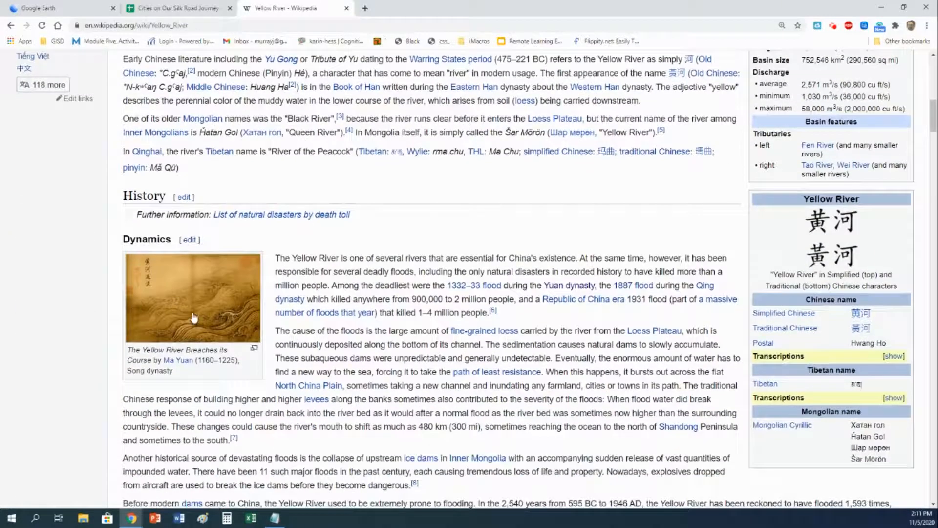
pyautogui.click(193, 318)
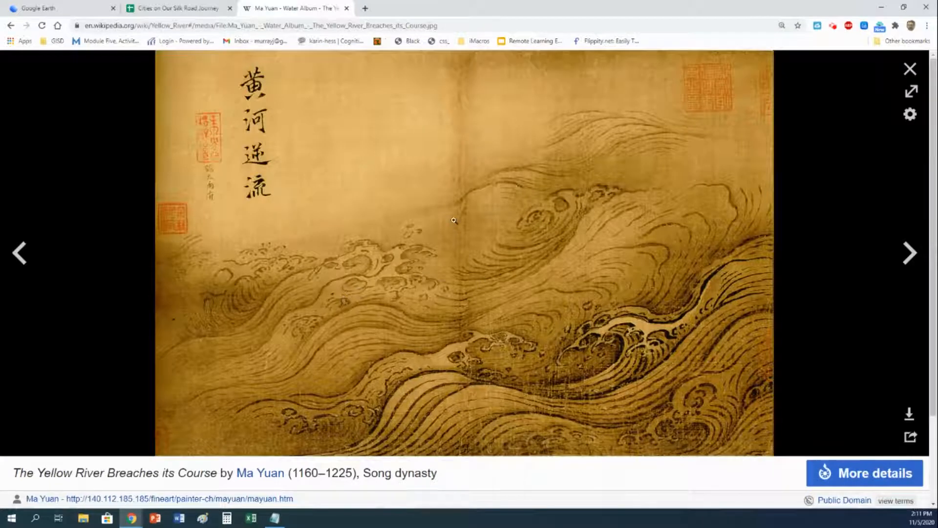
pyautogui.rightClick(391, 228)
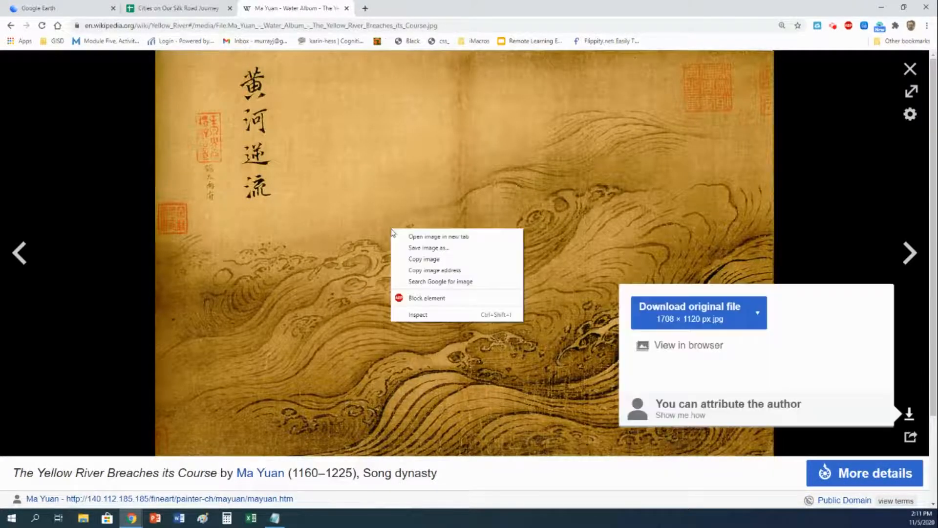
pyautogui.click(413, 248)
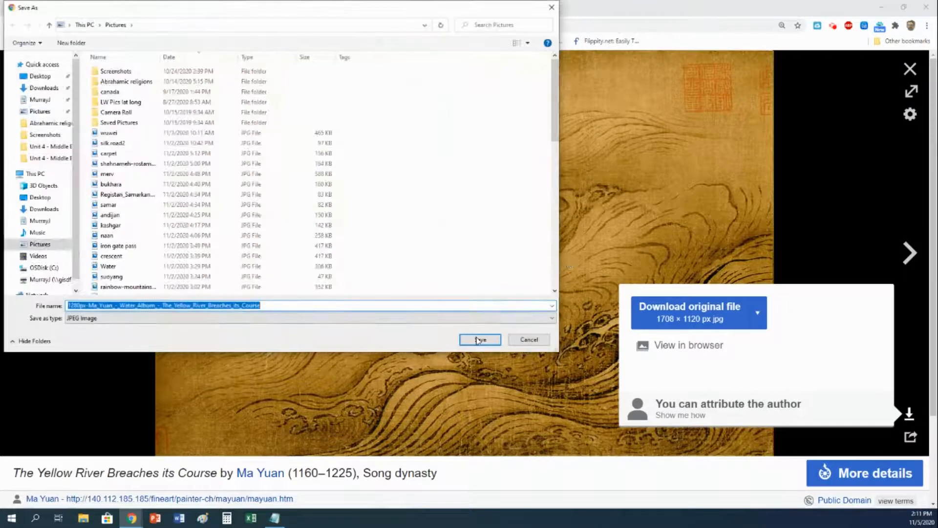
pyautogui.click(479, 340)
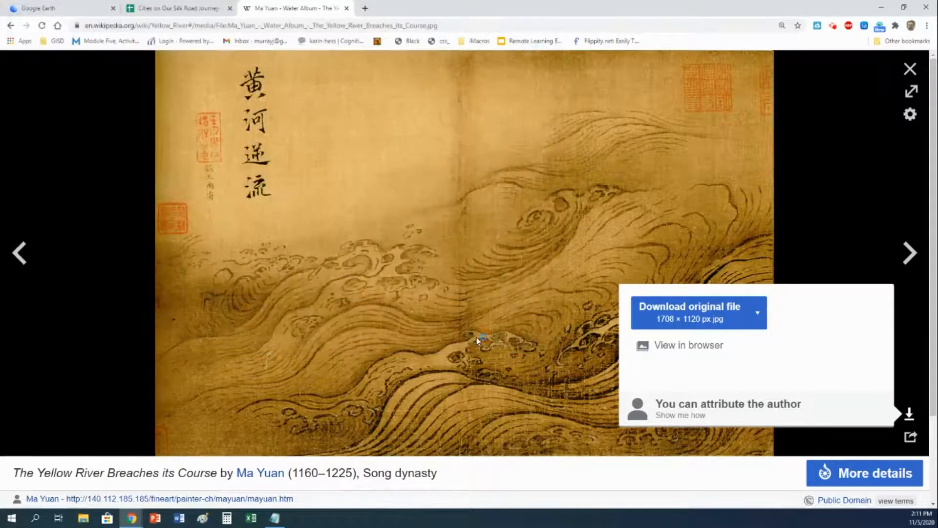
# - Return to Google Earth and run a Google Image Search for "yellow river" to illustrate the Lanzhou placemark
pyautogui.click(70, 12)
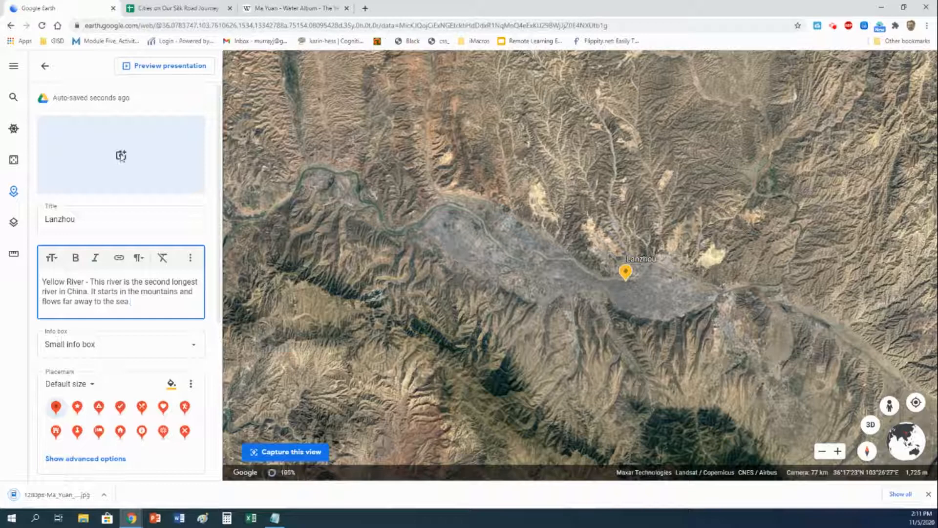
pyautogui.click(121, 155)
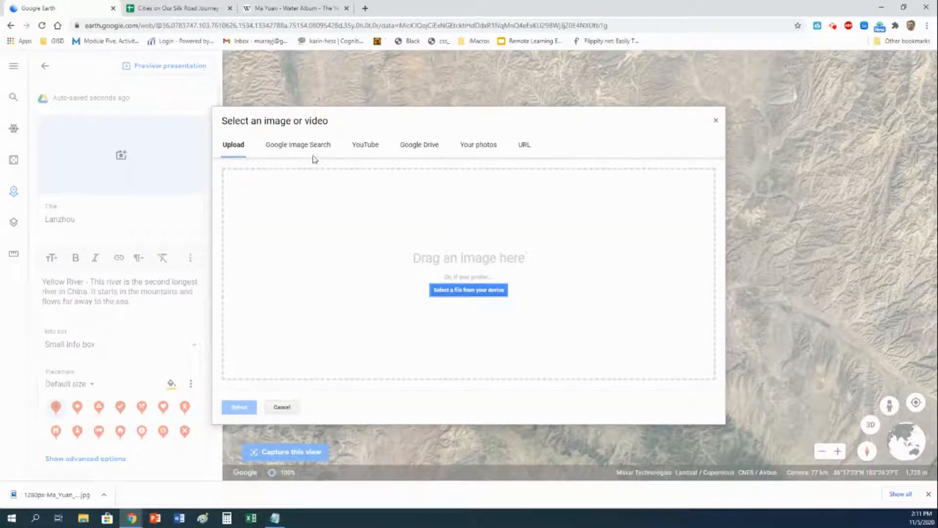
pyautogui.click(286, 149)
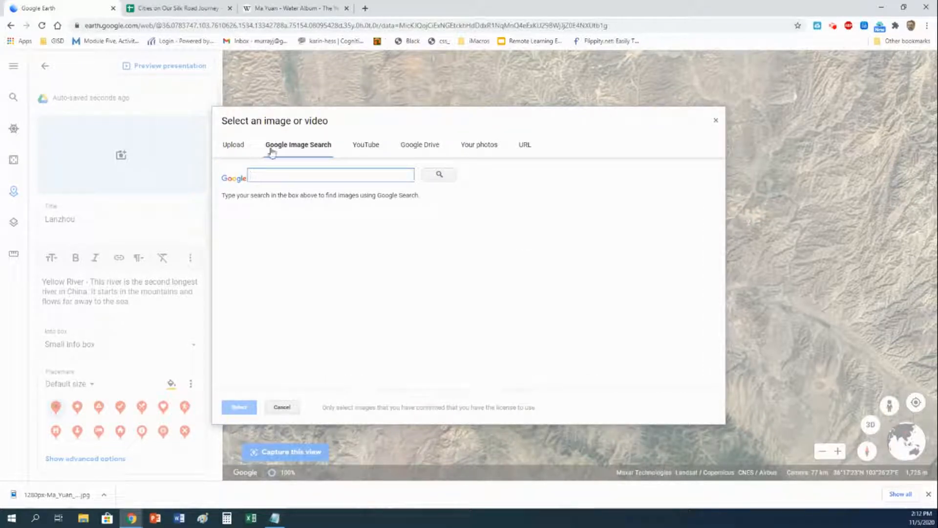
pyautogui.write('yell')
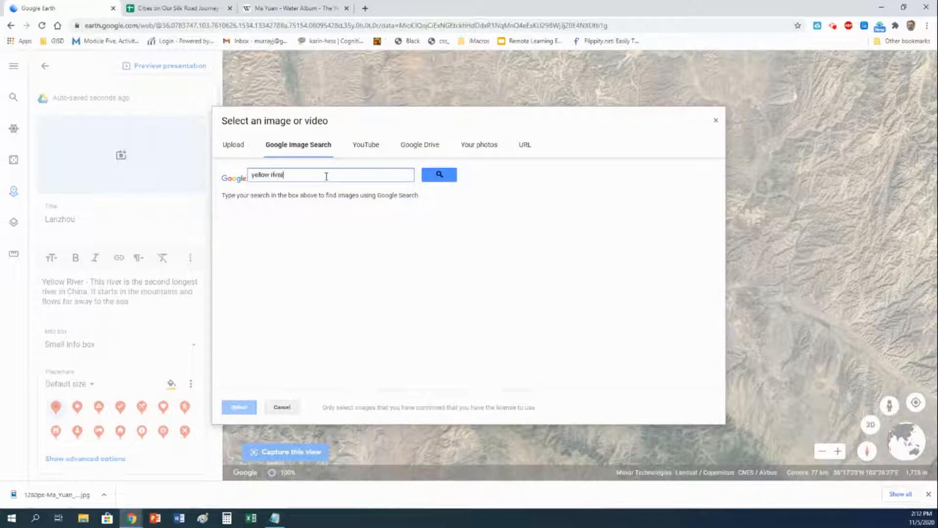
pyautogui.write('ow river')
pyautogui.press('Return')
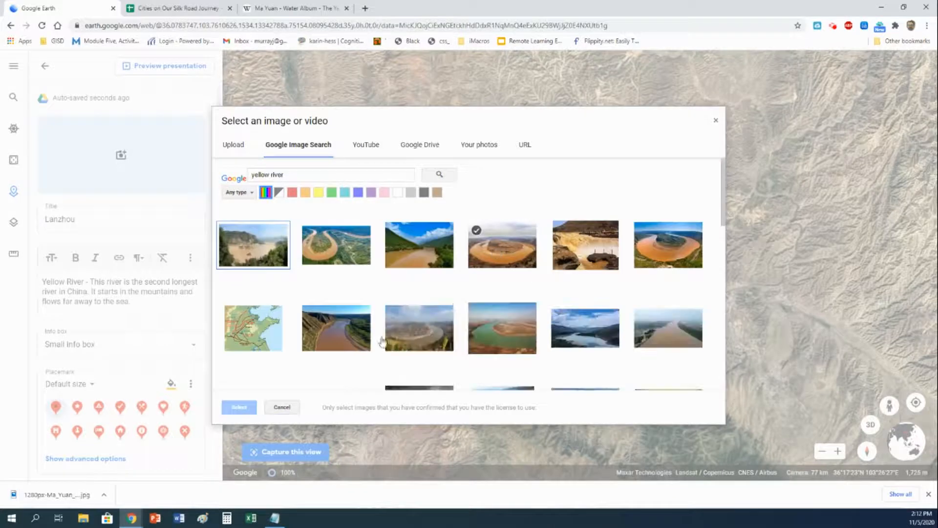
# - Browse the image results and add the photo of the muddy waterfall with rocks to the Lanzhou placemark
pyautogui.scroll(-3, 512, 258)
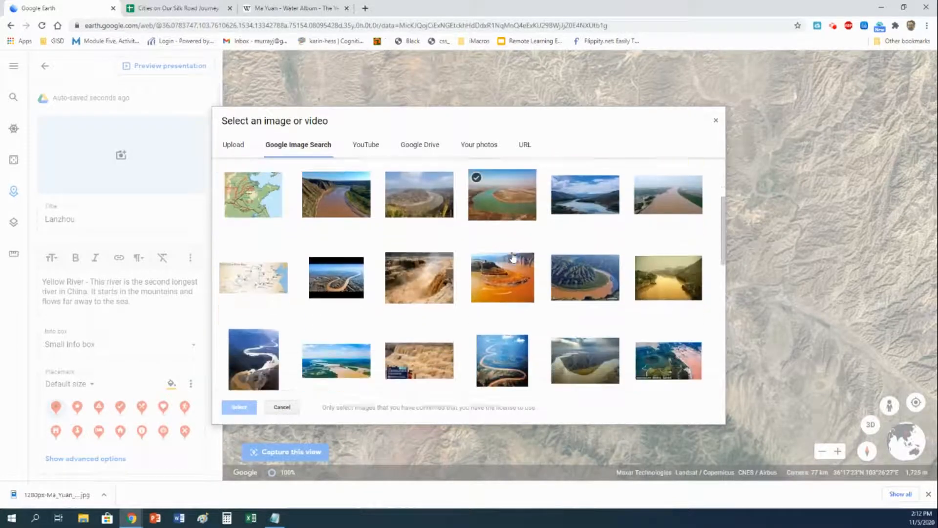
pyautogui.scroll(-3, 512, 257)
pyautogui.scroll(-3, 510, 259)
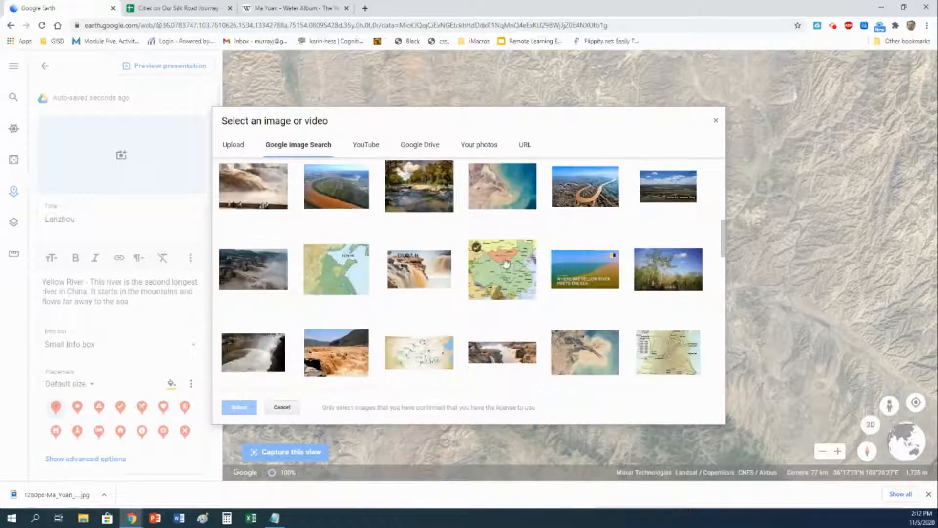
pyautogui.scroll(10, 410, 286)
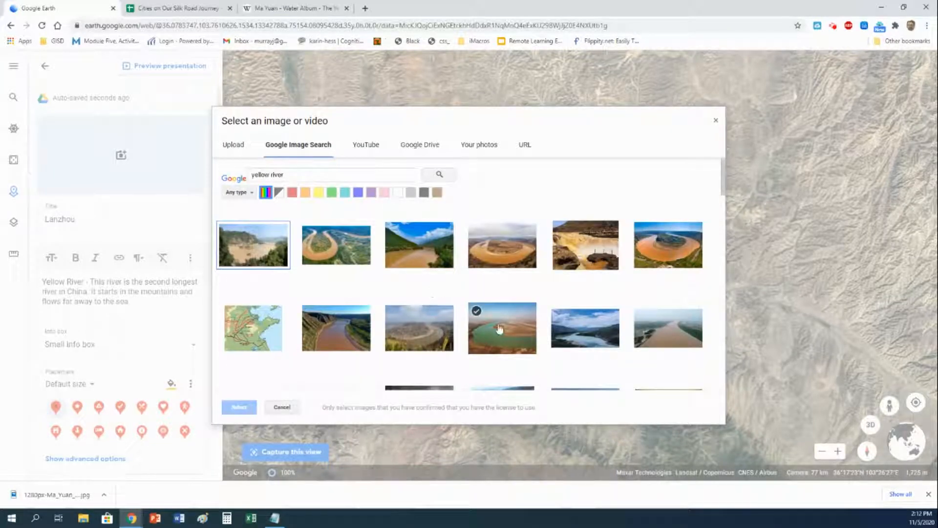
pyautogui.click(579, 249)
pyautogui.click(235, 406)
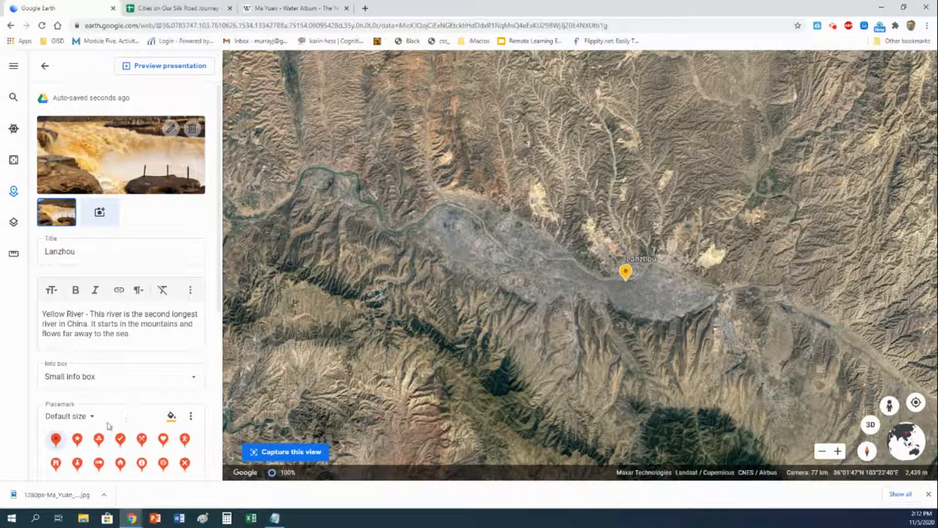
# - Change the Lanzhou placemark's icon to the gate-shaped landmark pin and check how it looks among the neighbouring cities on the map
pyautogui.scroll(-2, 82, 429)
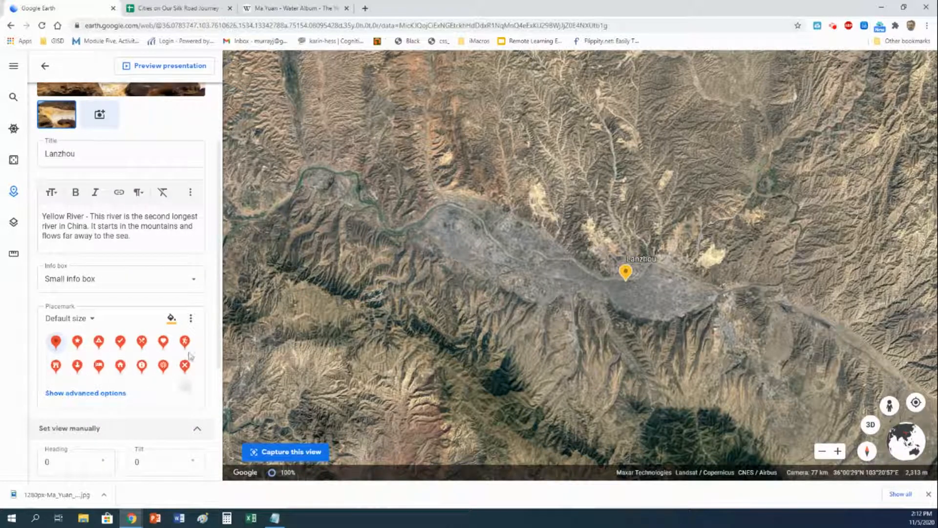
pyautogui.click(57, 368)
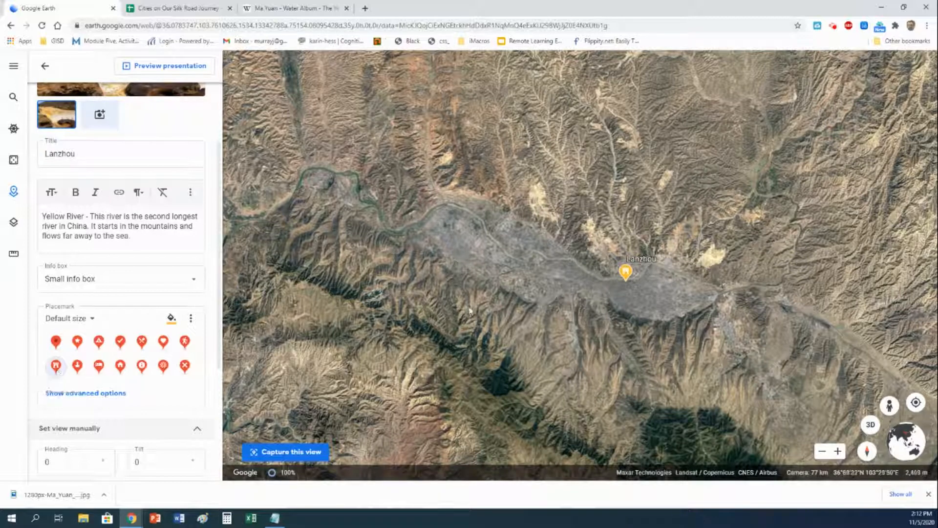
pyautogui.scroll(-5, 606, 287)
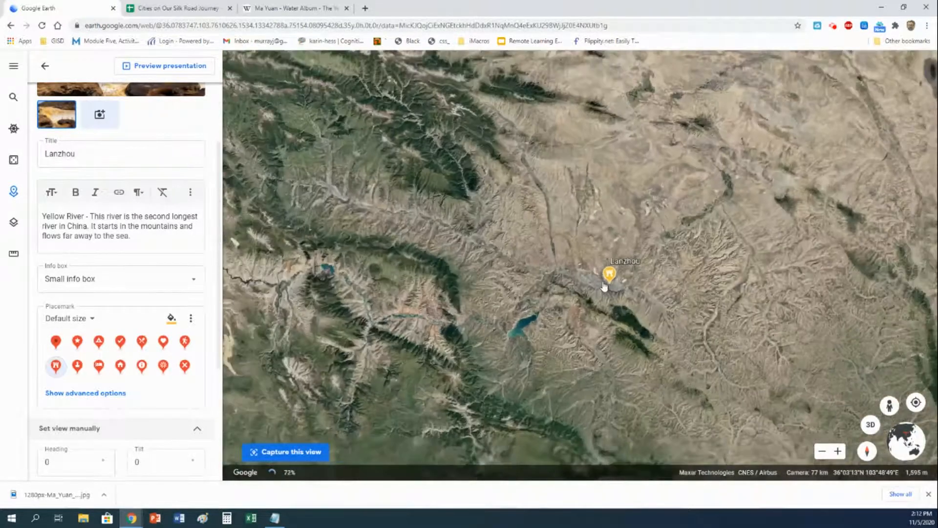
pyautogui.scroll(-5, 606, 286)
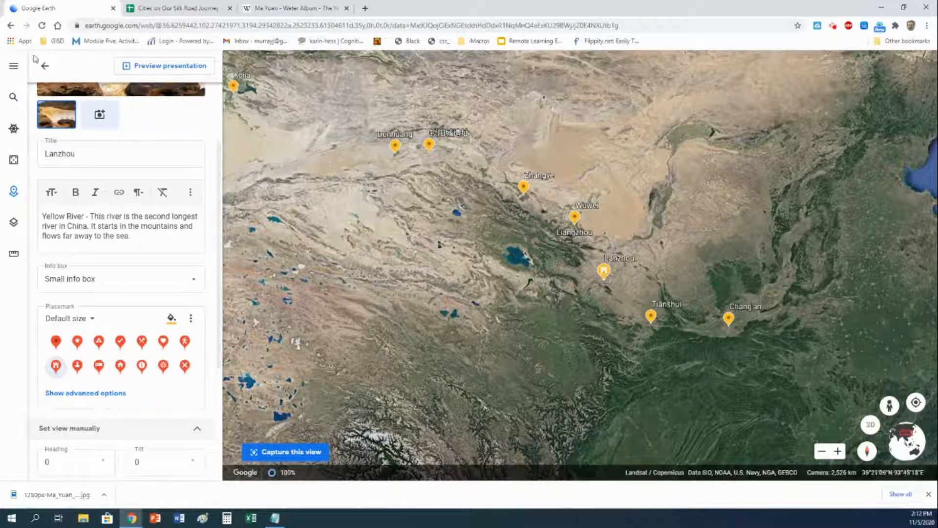
# - Return to The Silk Road project's feature list and review the route's placemarks westward across Asia to Istanbul and Cairo
pyautogui.click(44, 67)
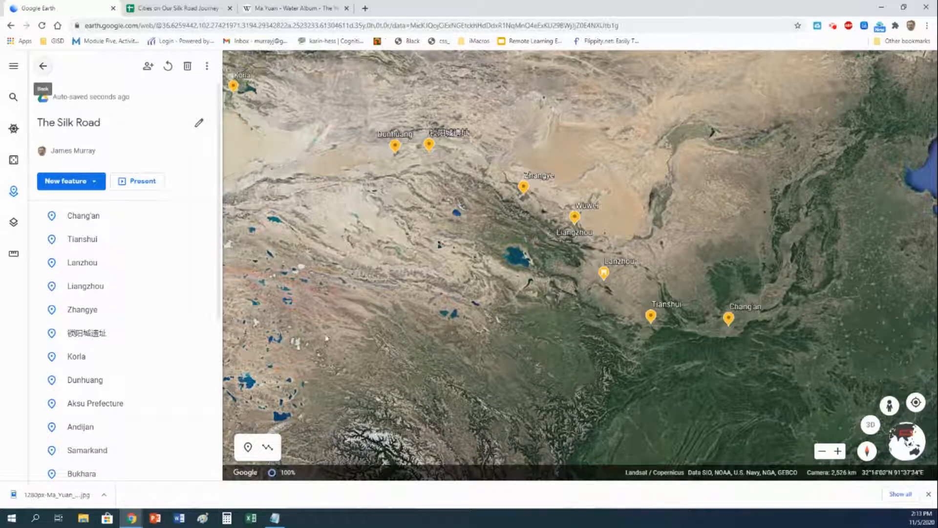
pyautogui.moveTo(351, 285); pyautogui.dragTo(452, 288)
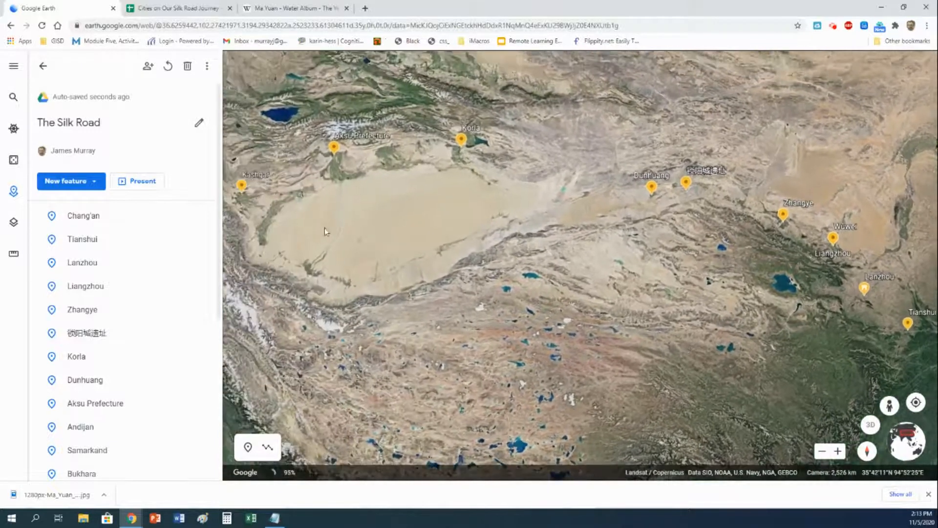
pyautogui.moveTo(325, 228); pyautogui.dragTo(463, 256)
pyautogui.moveTo(590, 275); pyautogui.dragTo(756, 243)
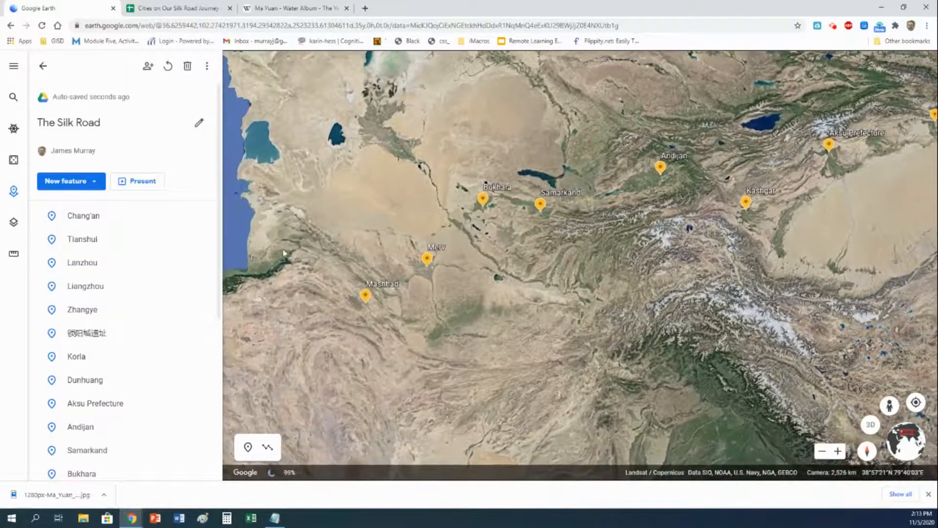
pyautogui.moveTo(338, 230); pyautogui.dragTo(594, 210)
pyautogui.moveTo(313, 245); pyautogui.dragTo(527, 240)
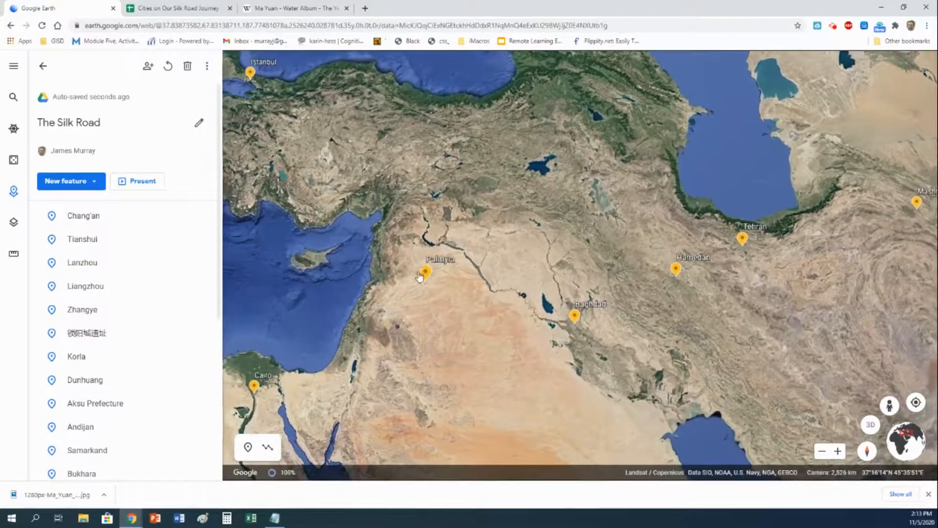
pyautogui.scroll(-5, 82, 251)
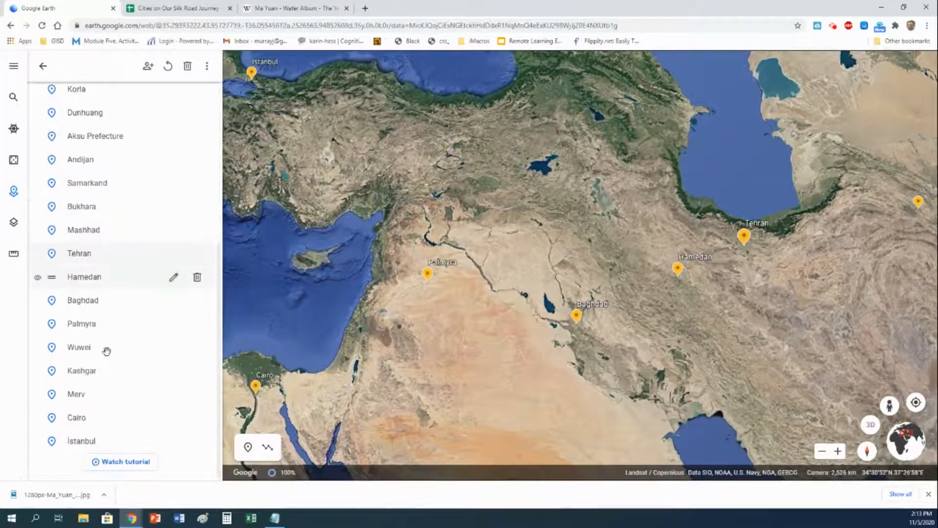